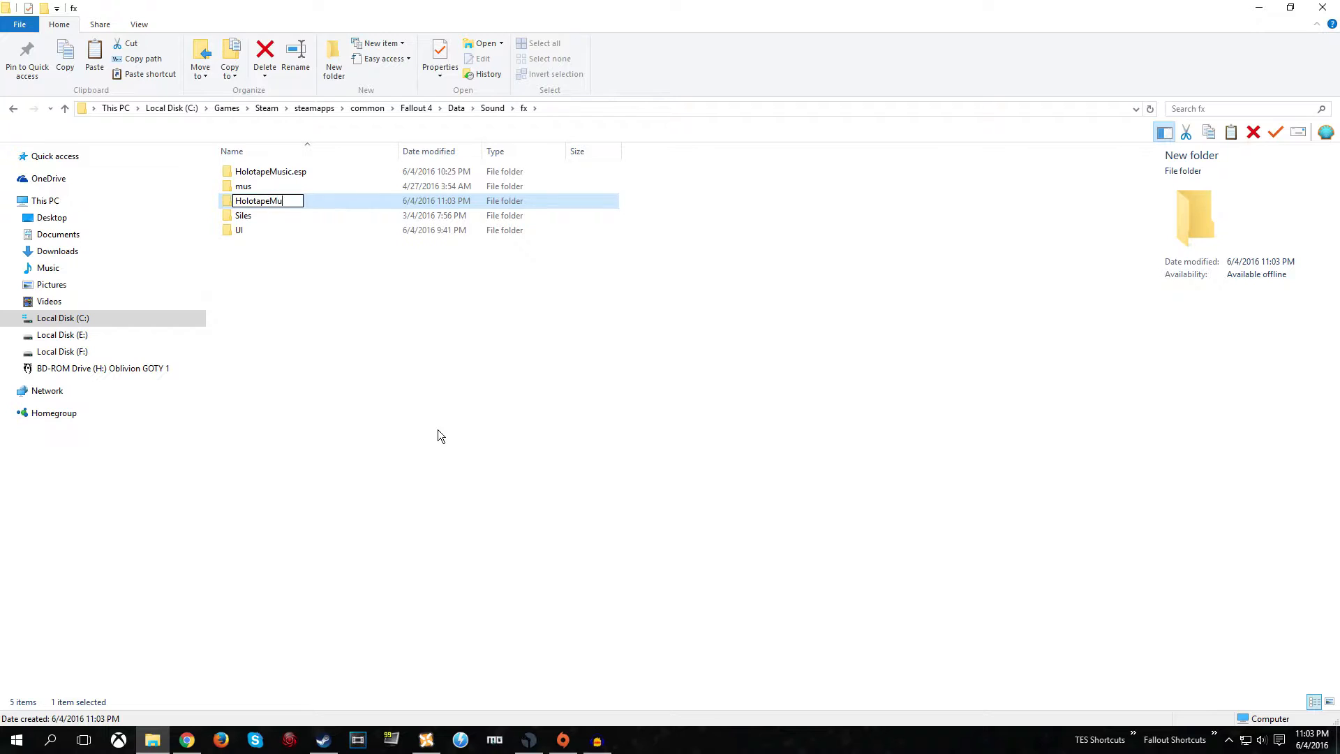
Name the new folder in Sound\fx HolotapeMusicTest.esp and paste the CastlevaniaVampire Killer.wav file into it.
{"action": "type", "text": "Test.esp"}
{"action": "key", "text": "Return"}
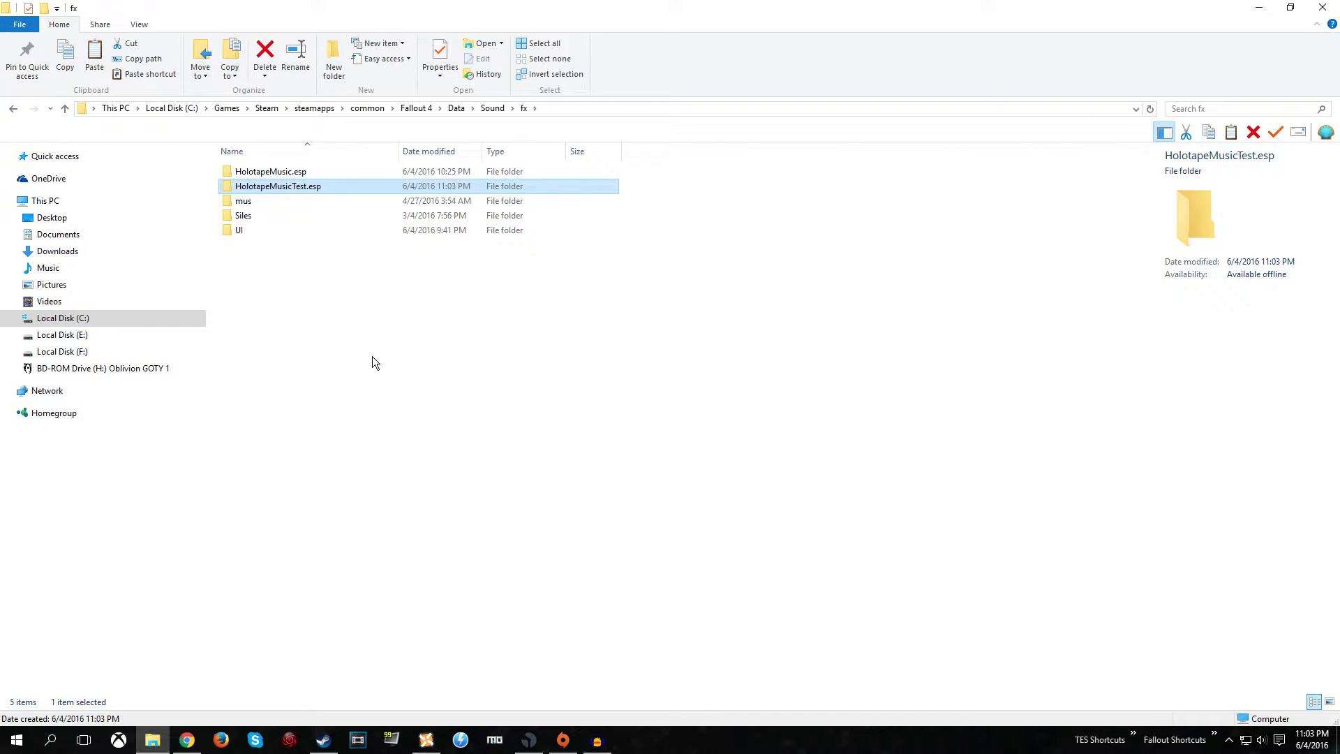
{"action": "double_click", "coordinate": [273, 188]}
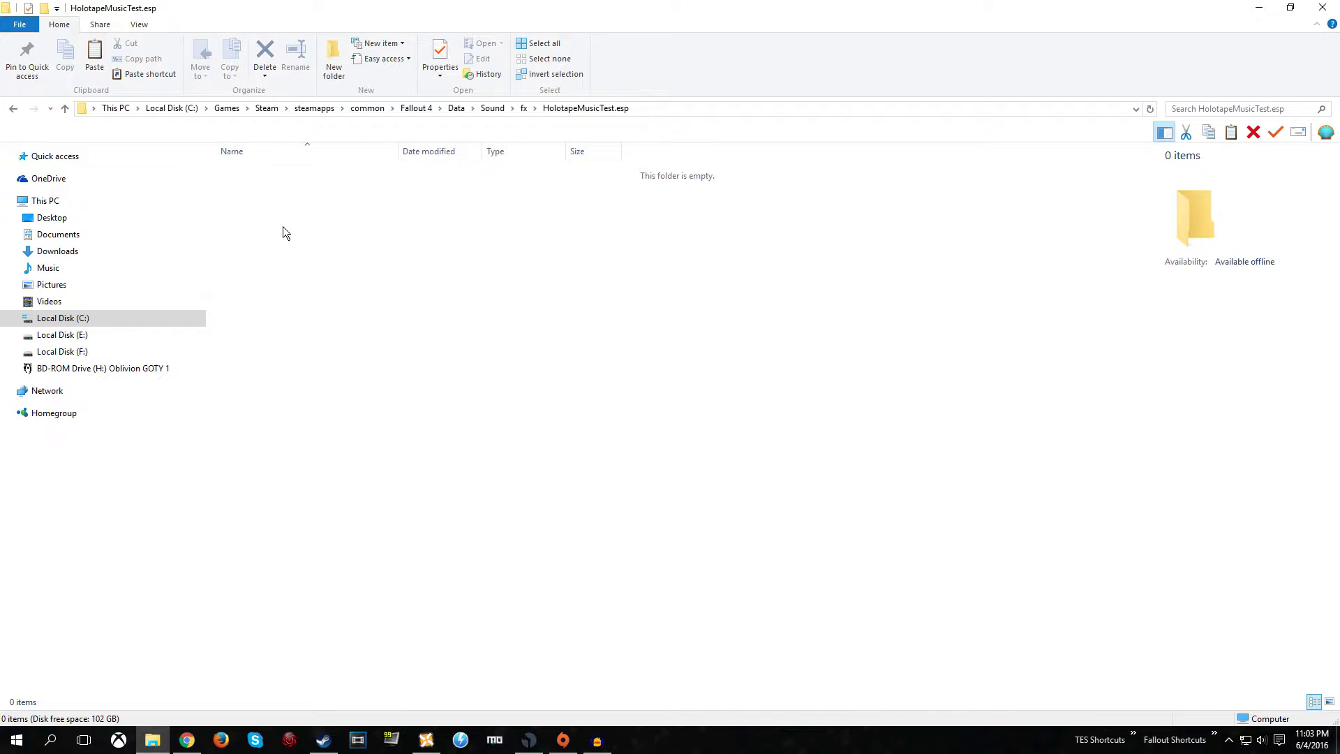
{"action": "right_click", "coordinate": [284, 230]}
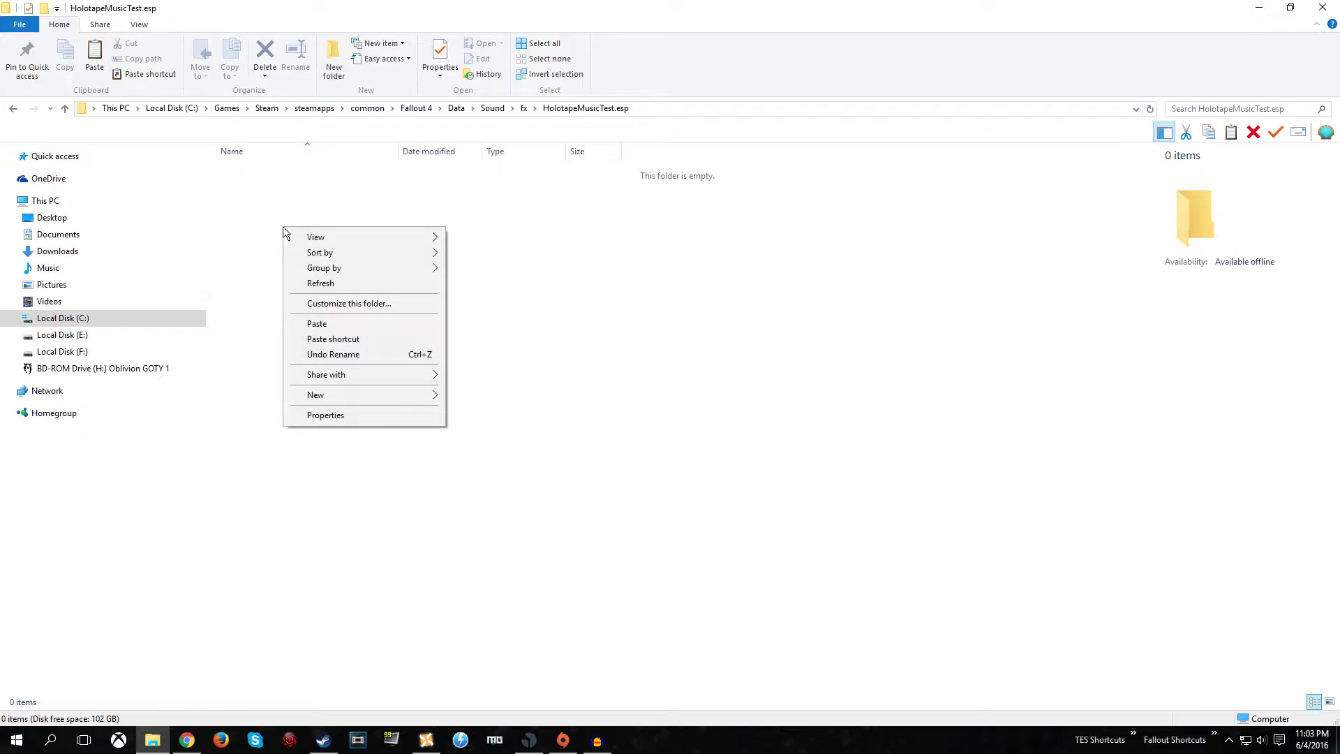
{"action": "left_click", "coordinate": [316, 322]}
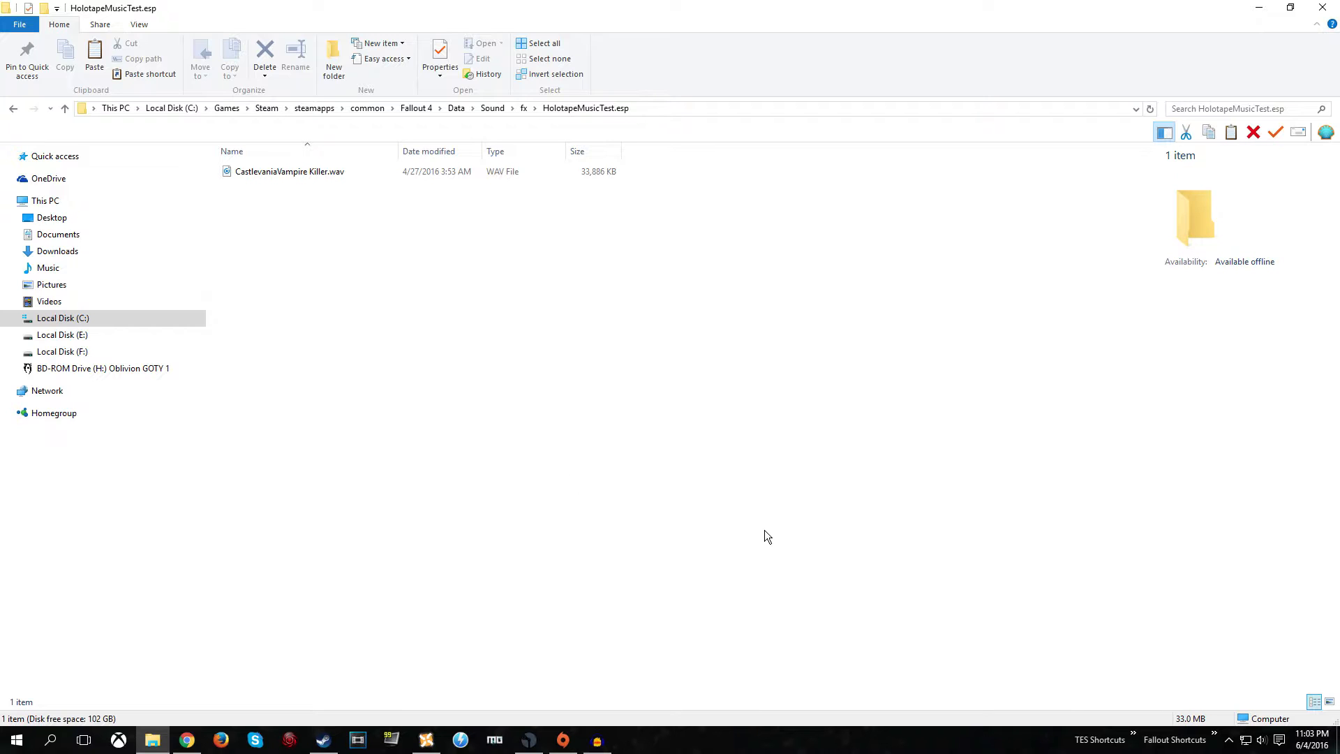
Launch the Fallout 4 Creation Kit and mark the Fallout4.esm master file for loading.
{"action": "left_click", "coordinate": [1215, 734]}
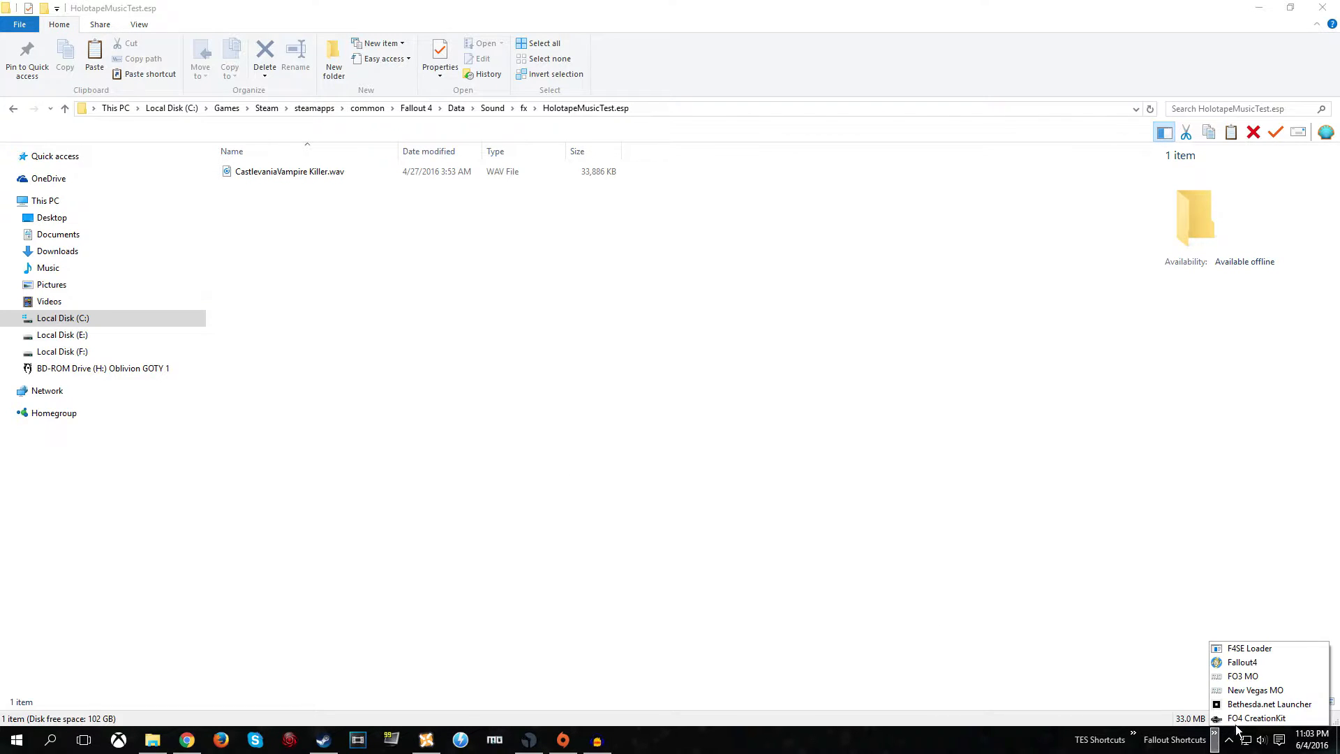
{"action": "left_click", "coordinate": [1241, 719]}
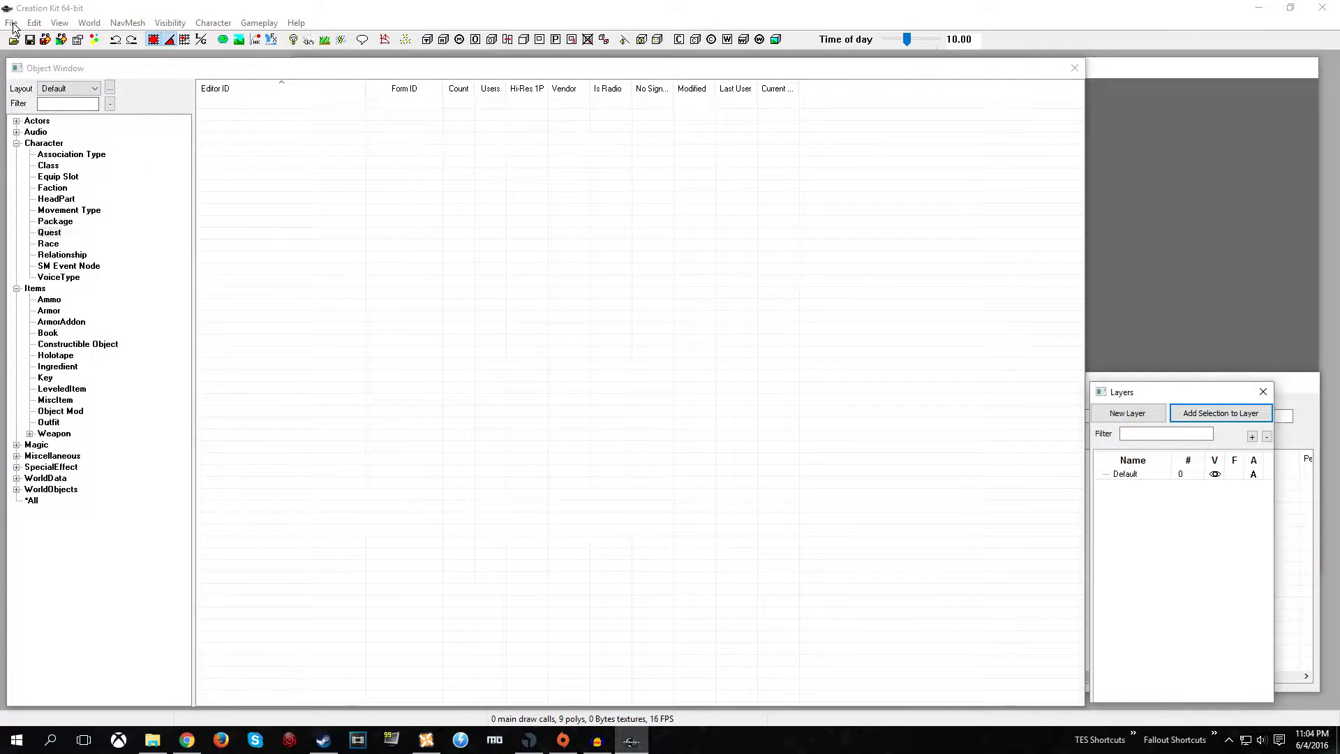
{"action": "left_click", "coordinate": [12, 23]}
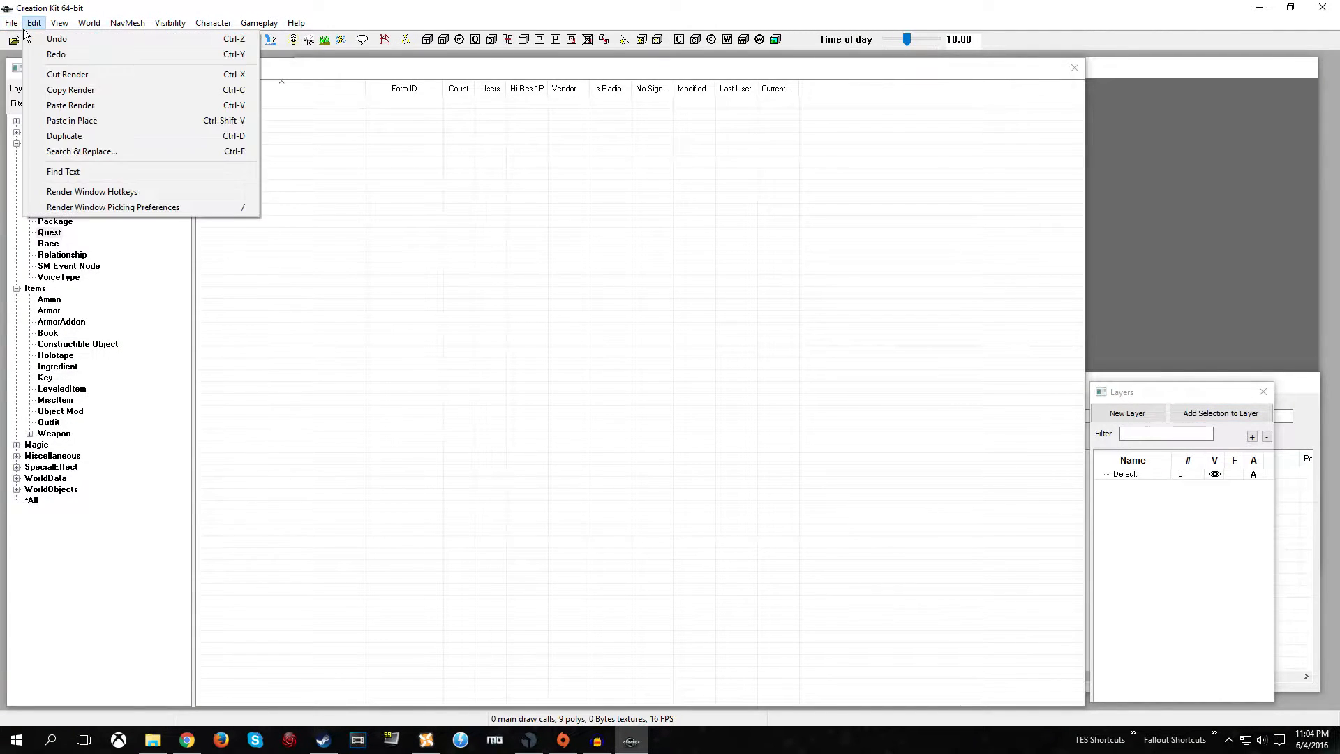
{"action": "left_click", "coordinate": [34, 39]}
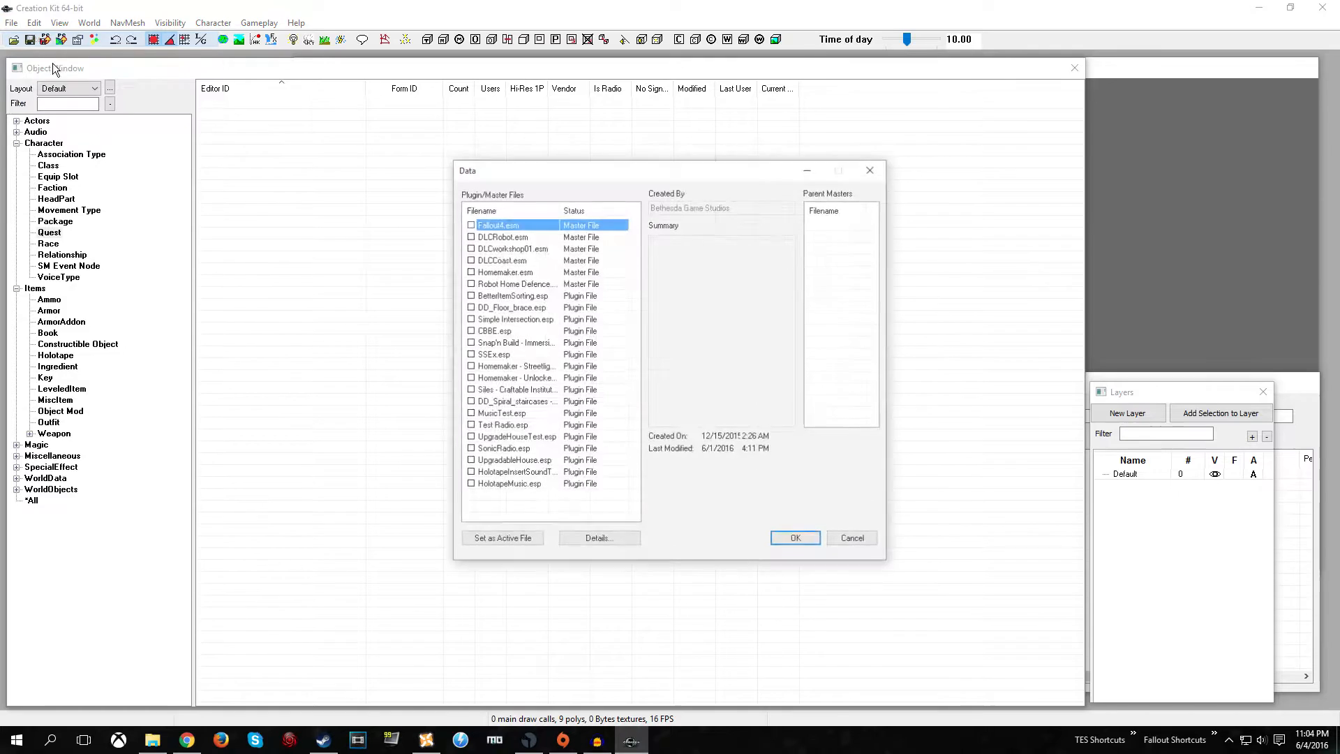
{"action": "double_click", "coordinate": [495, 226]}
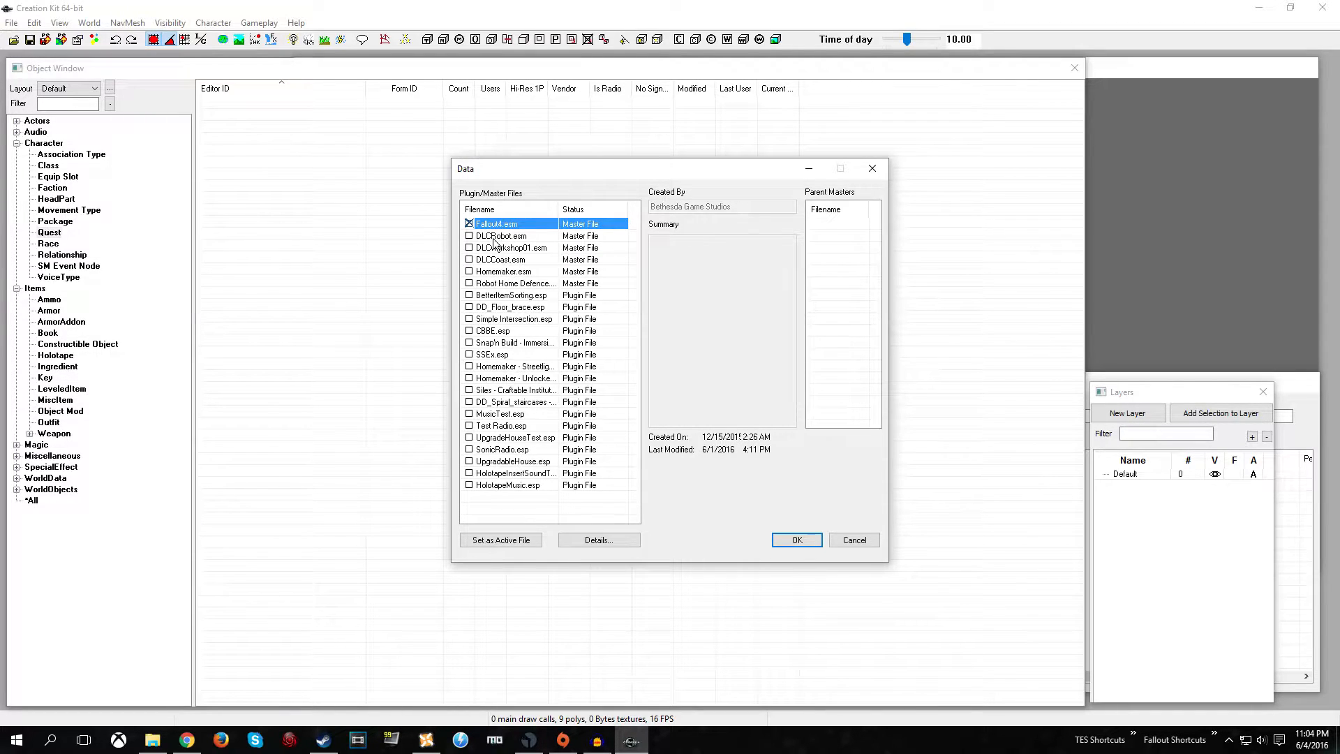
{"action": "double_click", "coordinate": [495, 237]}
{"action": "double_click", "coordinate": [495, 241]}
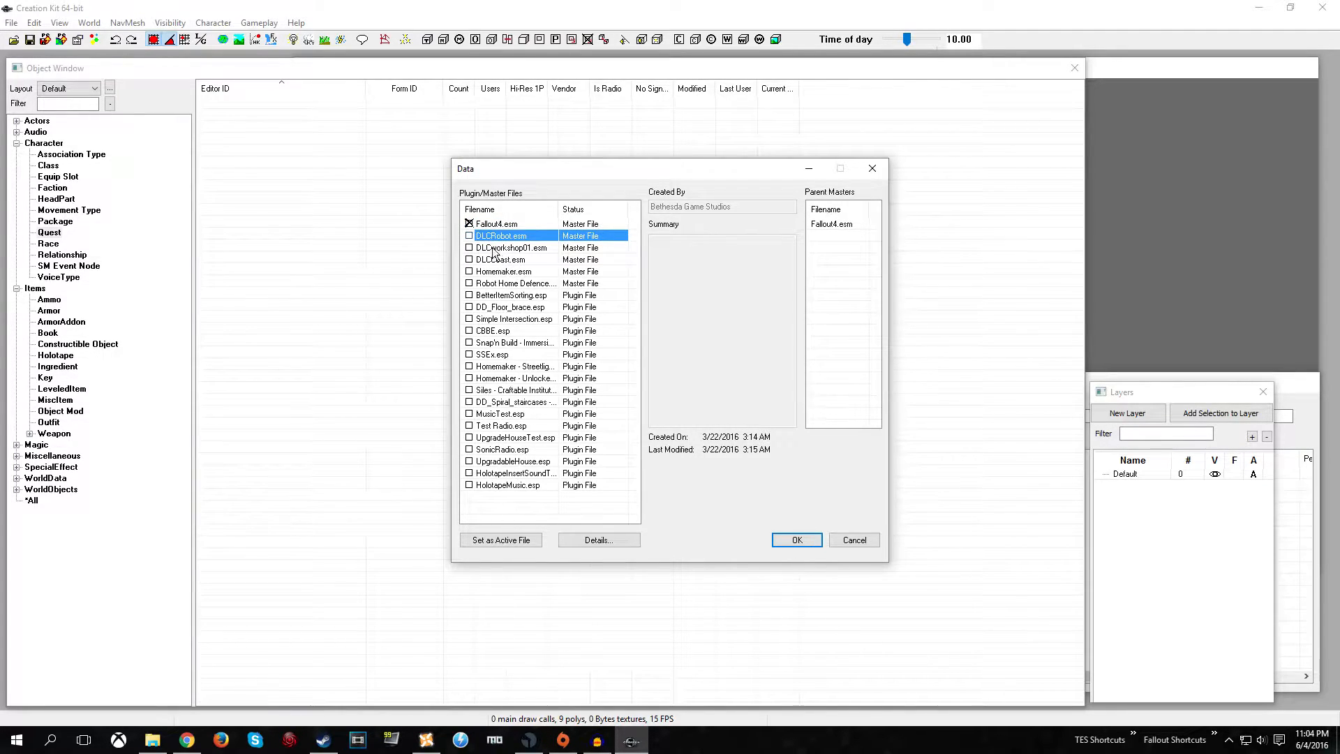
{"action": "left_click", "coordinate": [501, 486]}
{"action": "double_click", "coordinate": [501, 486]}
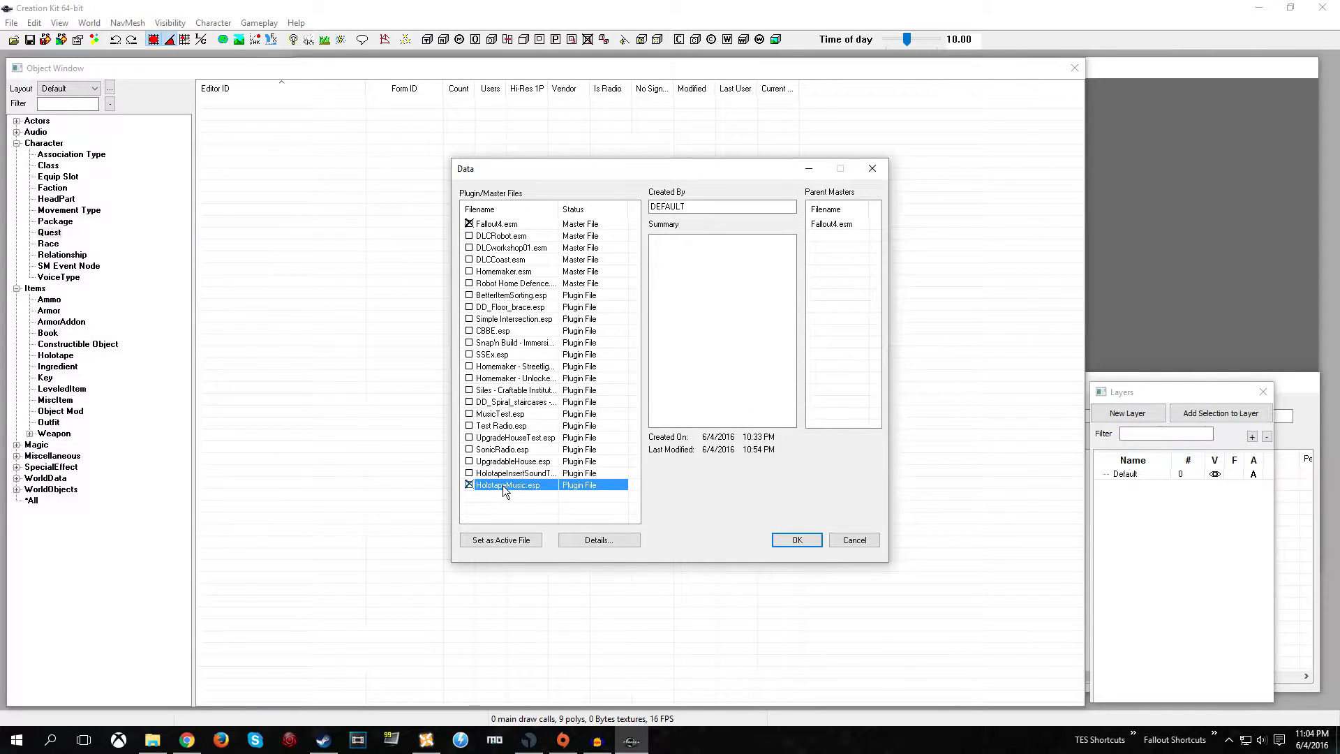
{"action": "double_click", "coordinate": [509, 487]}
Load the data with only Fallout4.esm marked.
{"action": "left_click", "coordinate": [486, 224]}
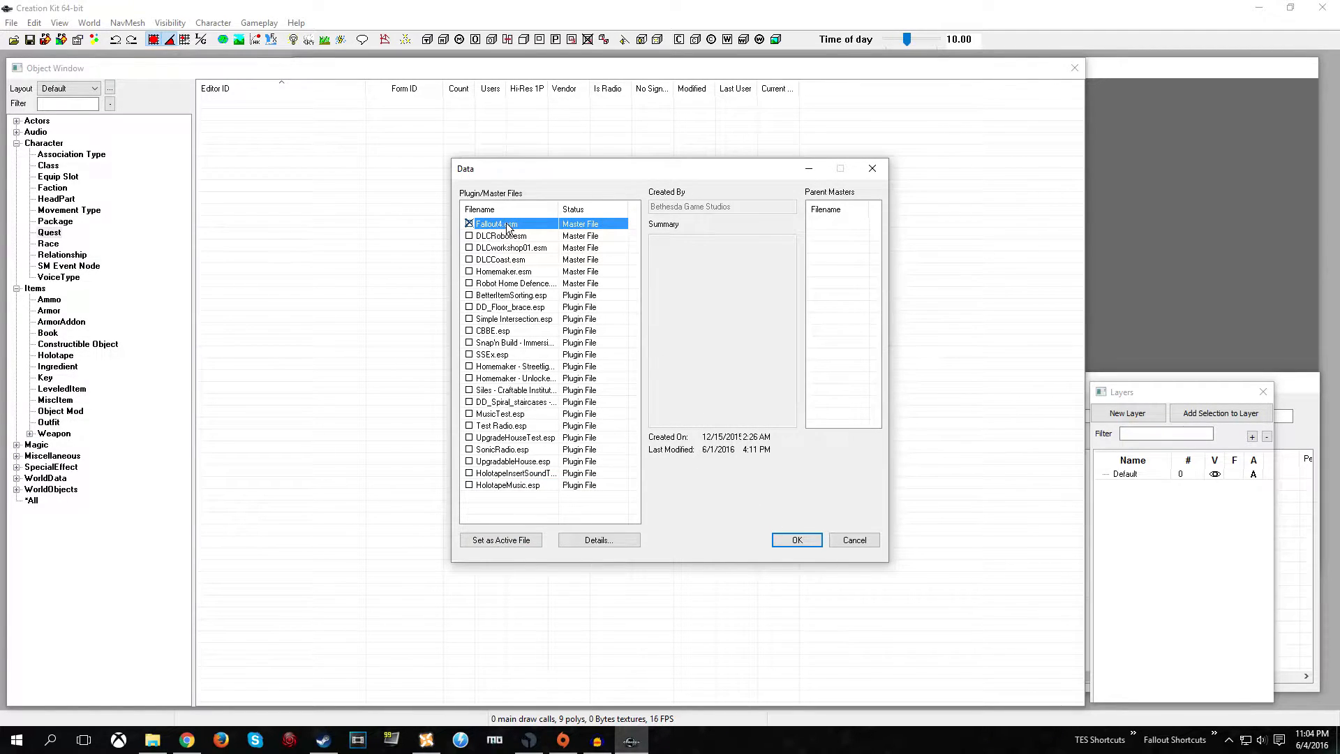
{"action": "left_click", "coordinate": [789, 541]}
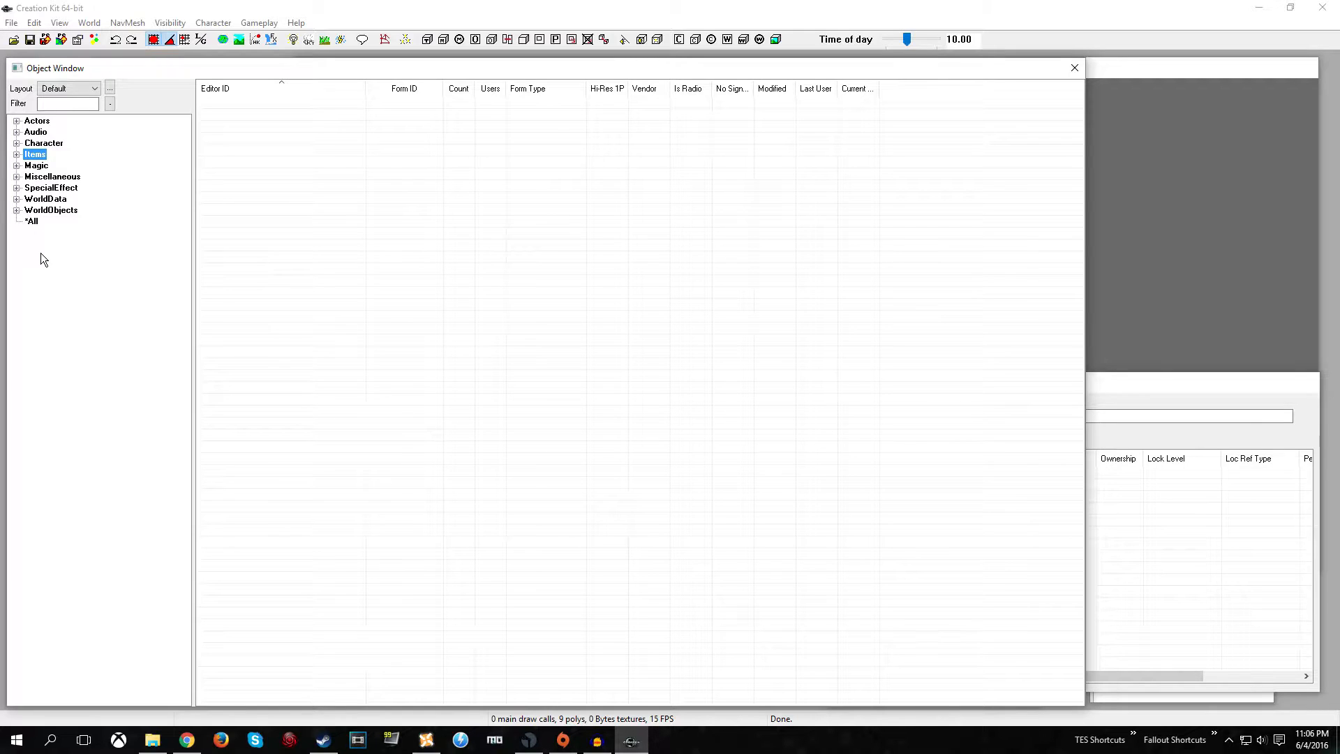
Create a new audio sound descriptor with the ID 00CastlevaniaVampireKillerSD.
{"action": "key", "text": "Up"}
{"action": "key", "text": "Up"}
{"action": "key", "text": "Right"}
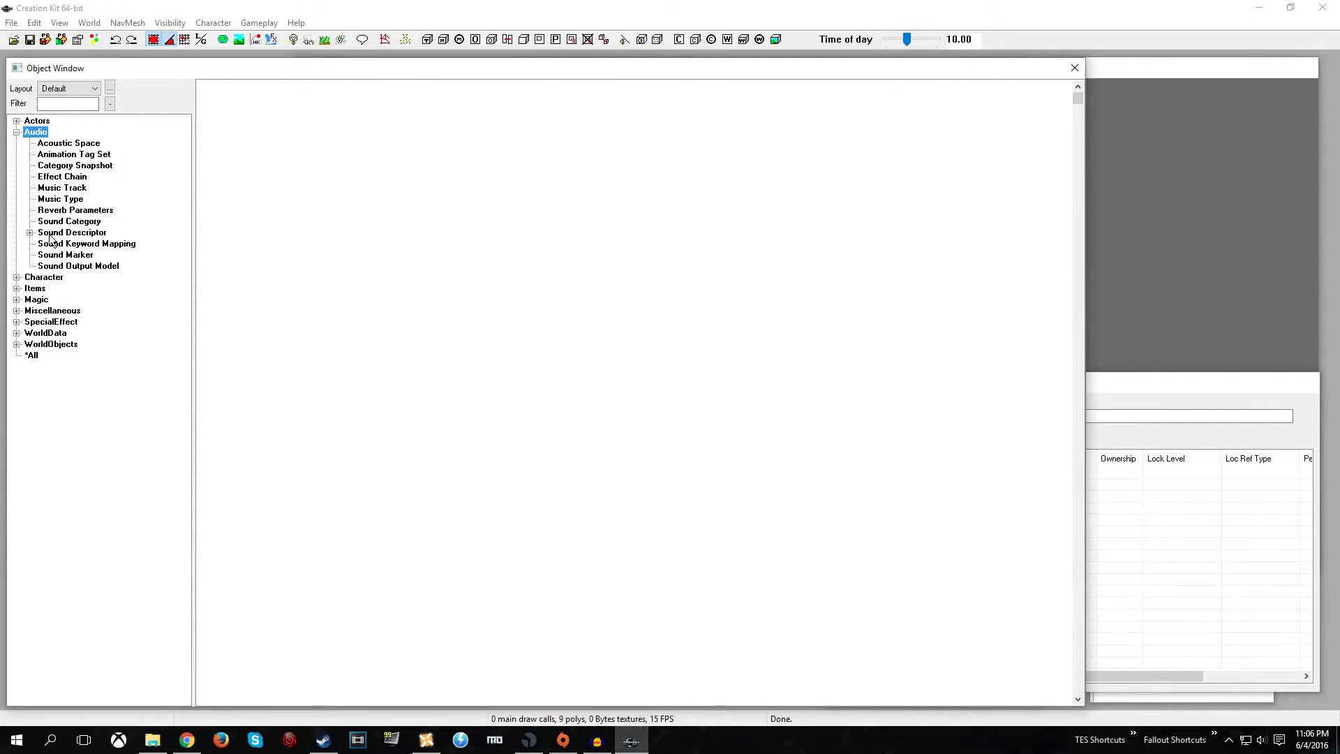
{"action": "left_click", "coordinate": [51, 233]}
{"action": "right_click", "coordinate": [250, 175]}
{"action": "left_click", "coordinate": [280, 181]}
{"action": "left_click", "coordinate": [154, 65]}
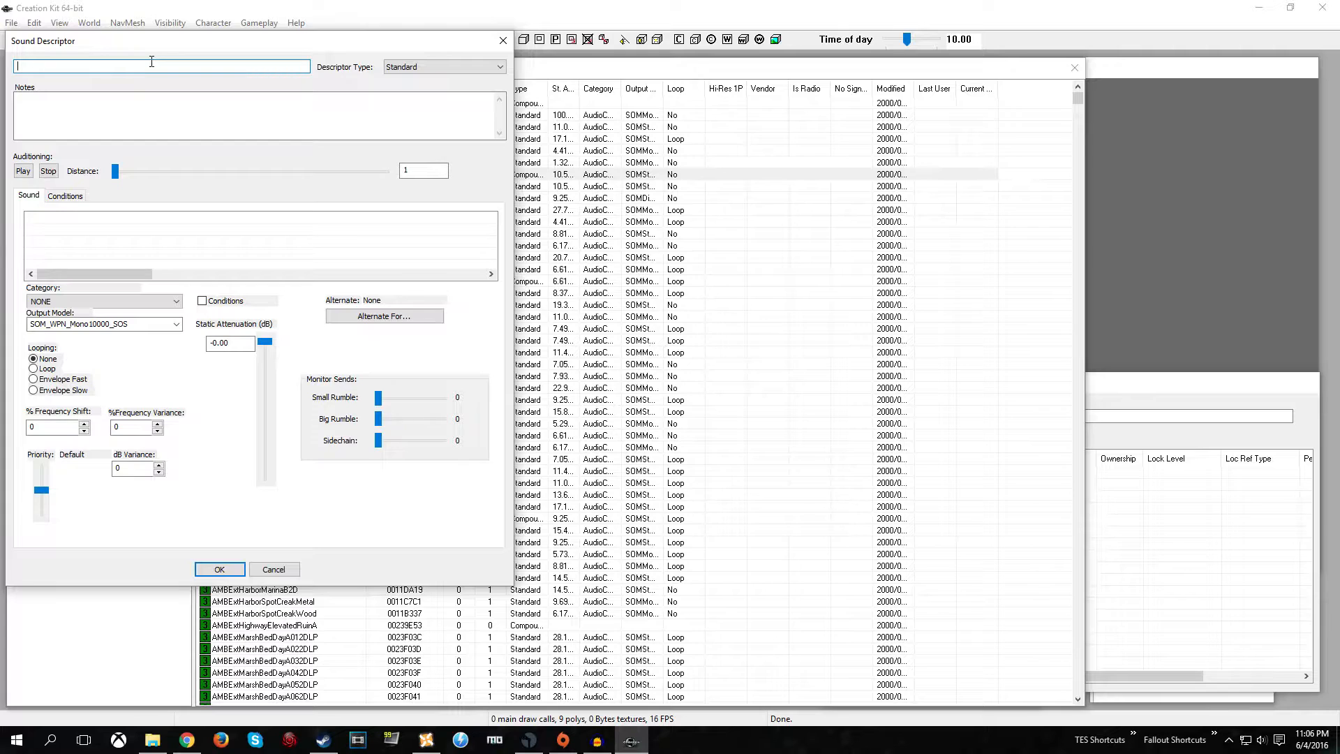
{"action": "type", "text": "00CastlevaniaVampireKillerSD"}
Add the Castlevania Vampire Killer WAV from the HolotapeMusicTest.esp folder as the descriptor's sound file.
{"action": "right_click", "coordinate": [49, 225]}
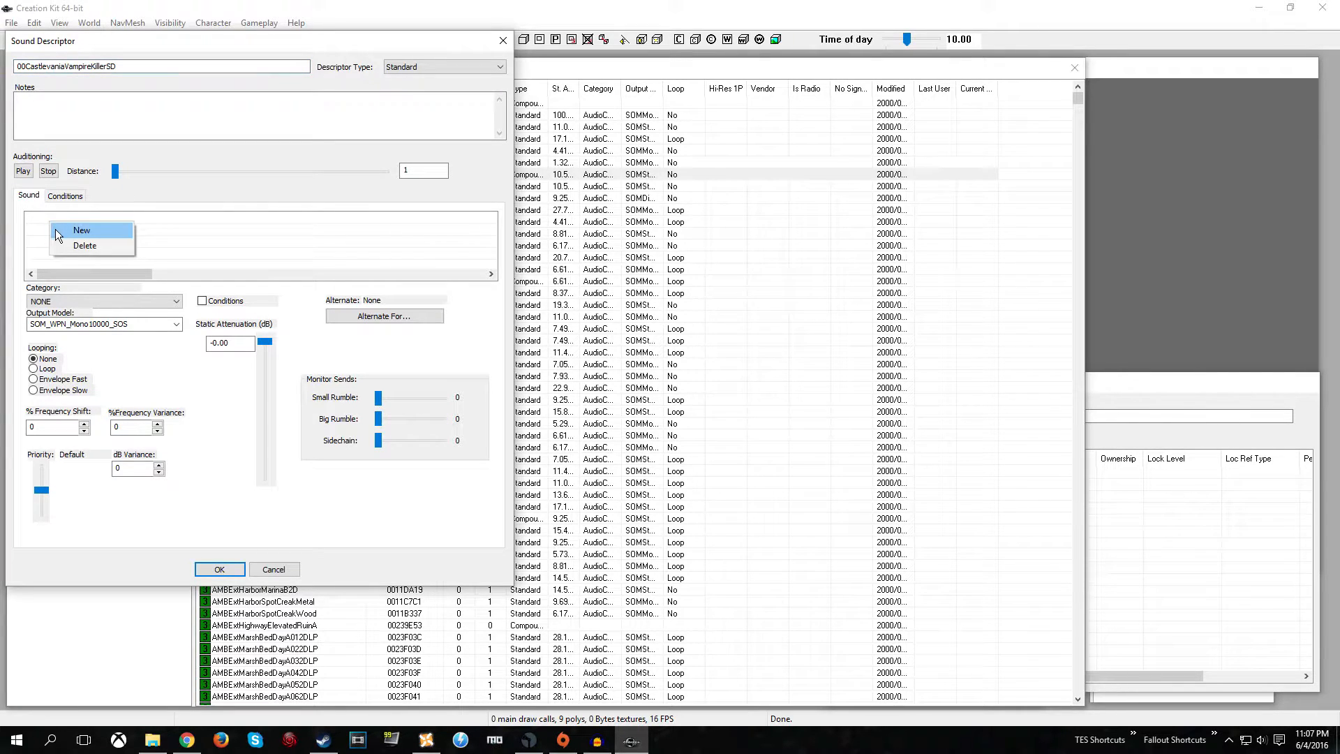
{"action": "left_click", "coordinate": [74, 230]}
{"action": "double_click", "coordinate": [187, 163]}
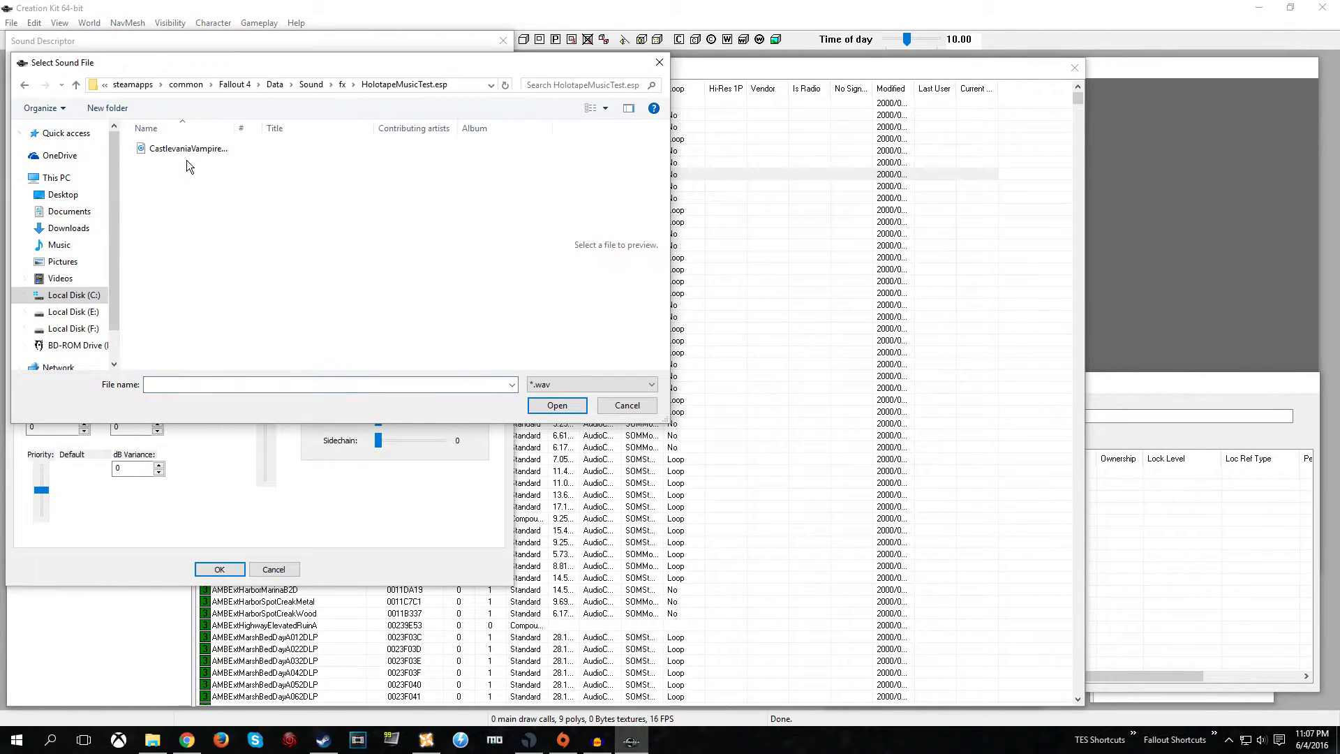
{"action": "double_click", "coordinate": [185, 149]}
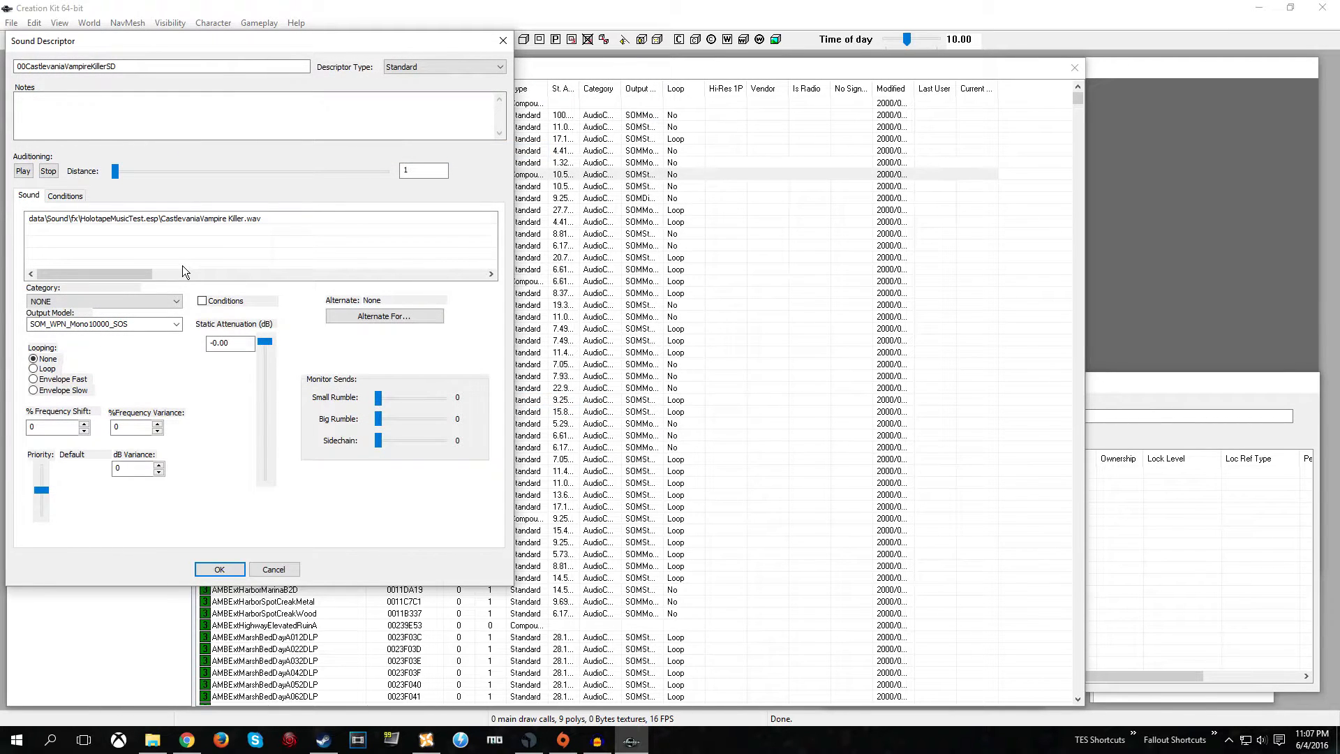
Set the sound descriptor's category to AudioCategoryUIHolotape.
{"action": "left_click", "coordinate": [135, 302]}
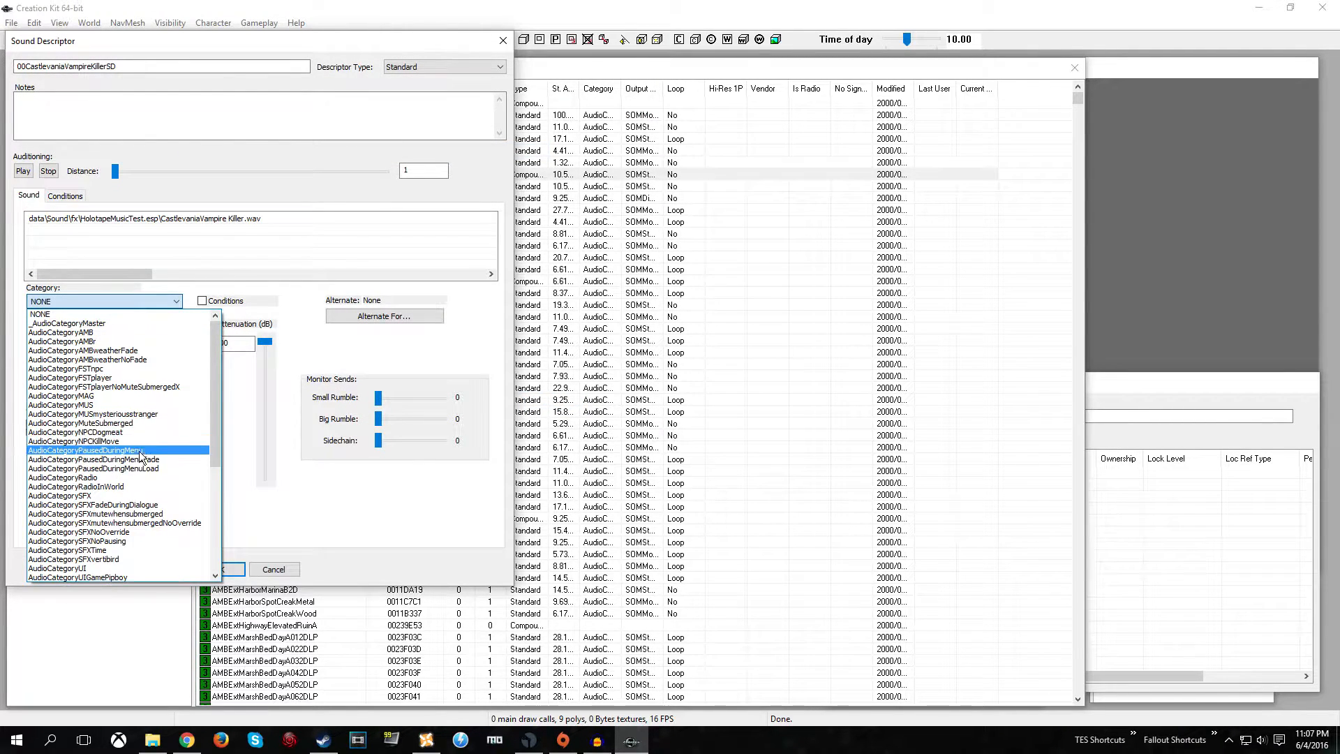
{"action": "scroll", "coordinate": [141, 456], "scroll_direction": "down", "scroll_amount": 2}
{"action": "scroll", "coordinate": [141, 455], "scroll_direction": "down", "scroll_amount": 1}
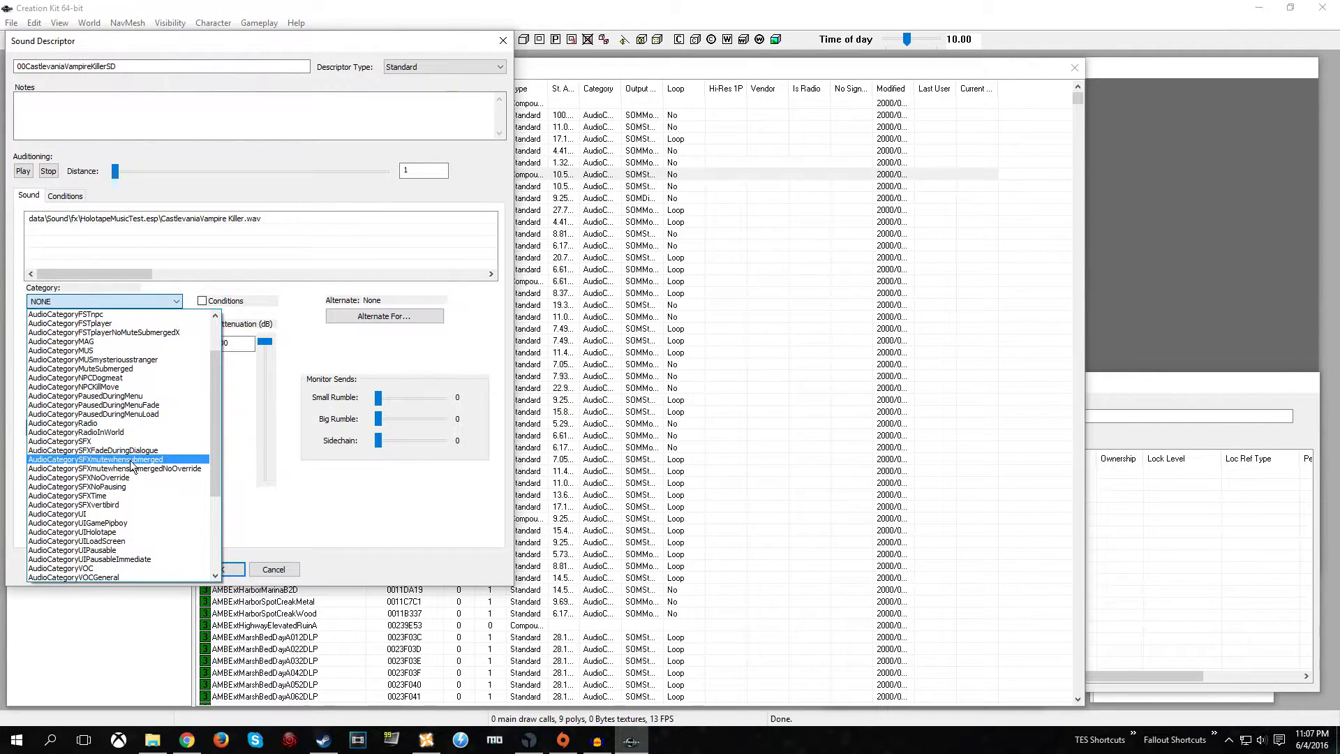
{"action": "left_click", "coordinate": [54, 531]}
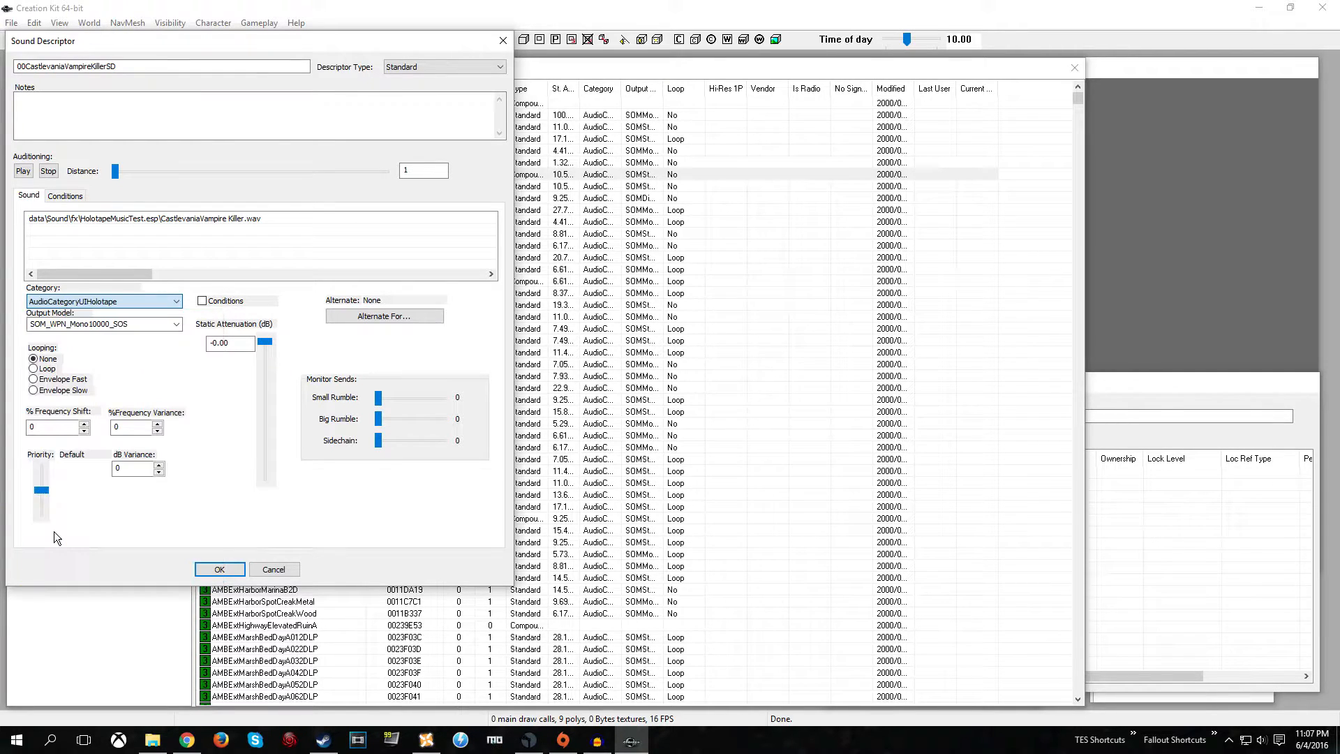
Set the output model to SOMStereo with 0 dB static attenuation and save the sound descriptor.
{"action": "left_click", "coordinate": [175, 325]}
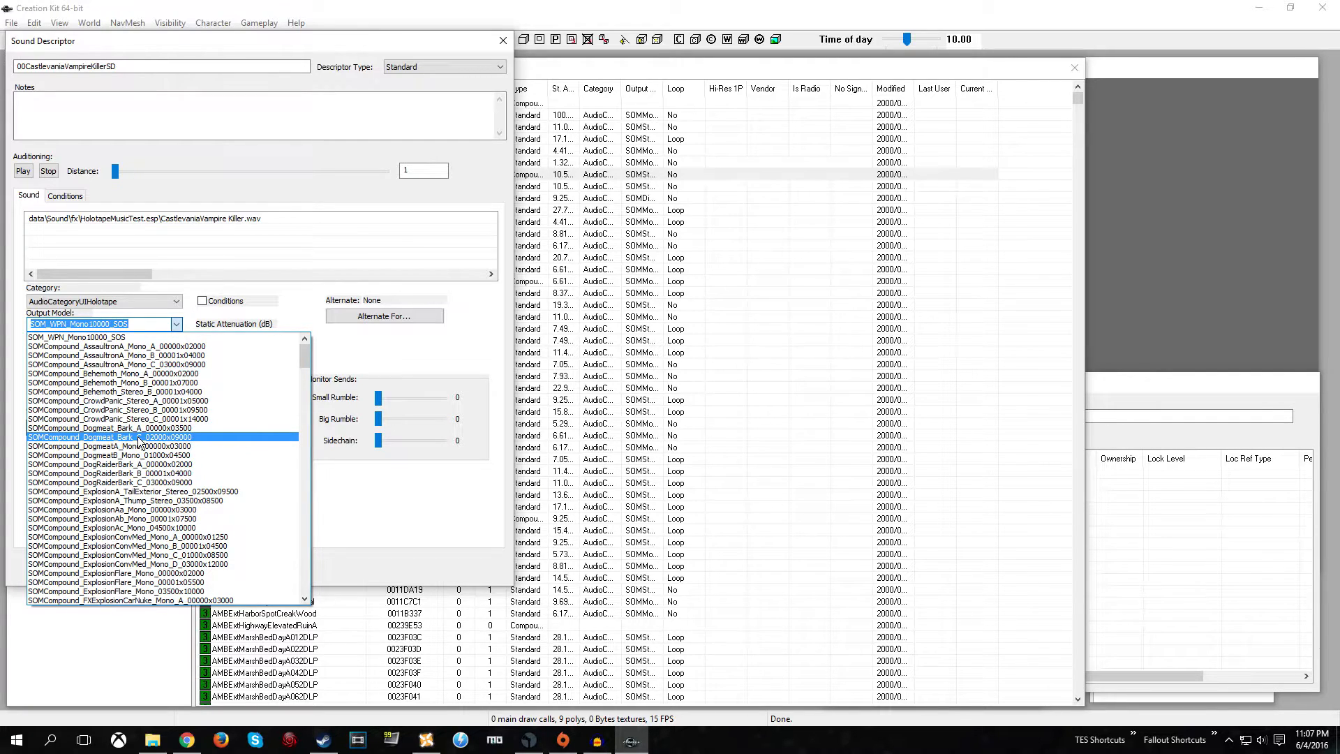
{"action": "type", "text": "som"}
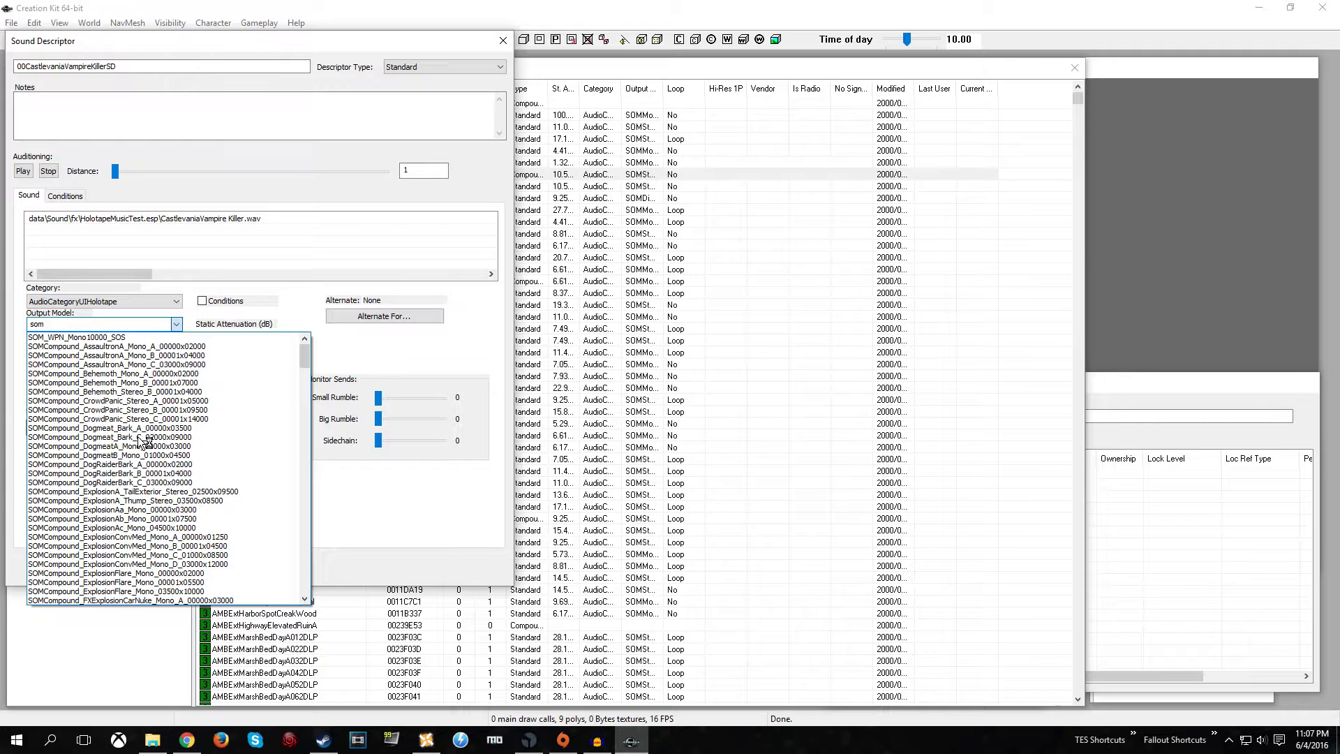
{"action": "type", "text": "s"}
{"action": "key", "text": "Return"}
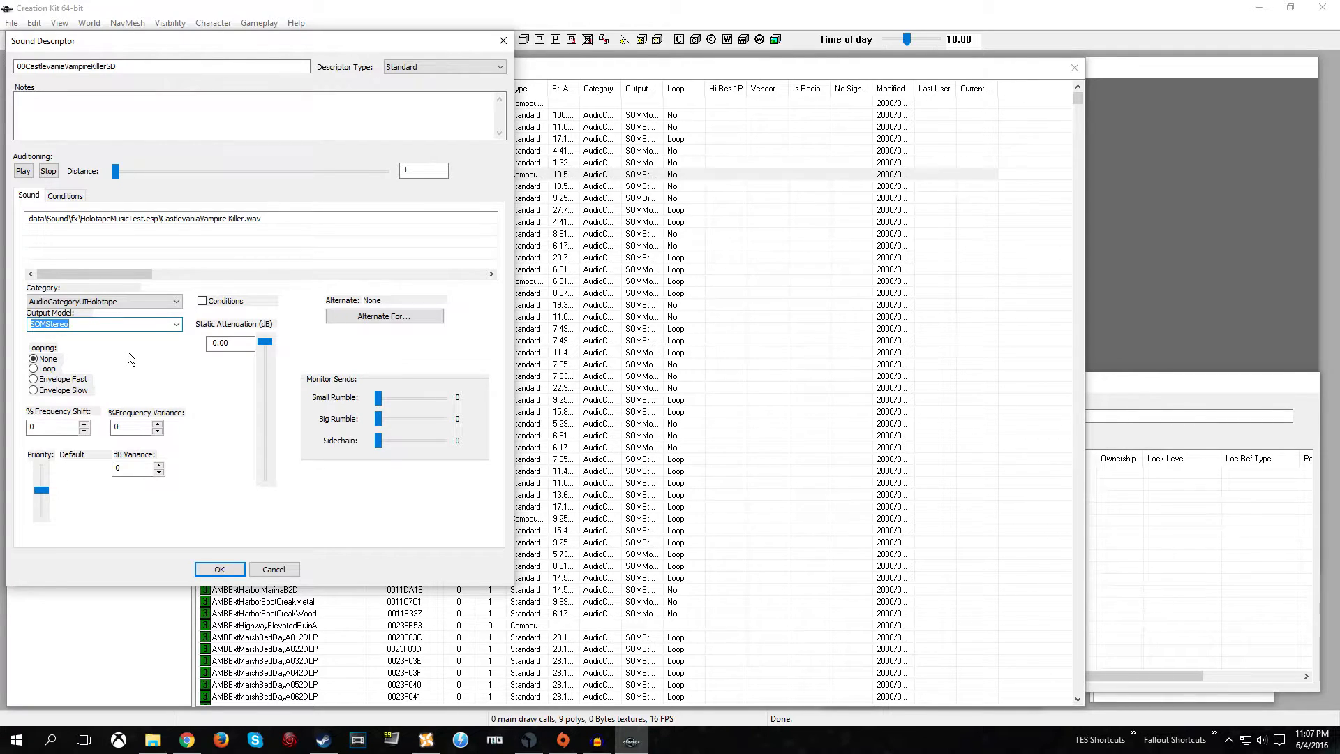
{"action": "left_click", "coordinate": [177, 325]}
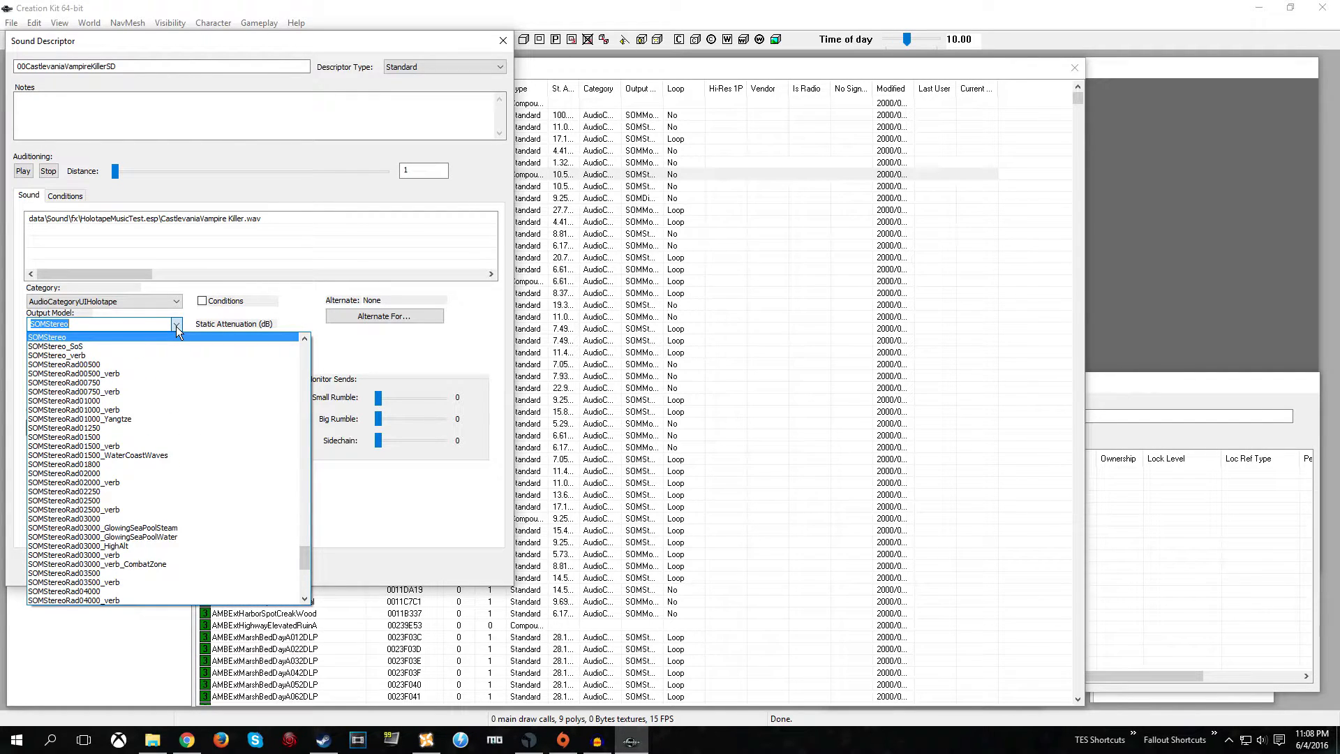
{"action": "scroll", "coordinate": [180, 442], "scroll_direction": "up", "scroll_amount": 4}
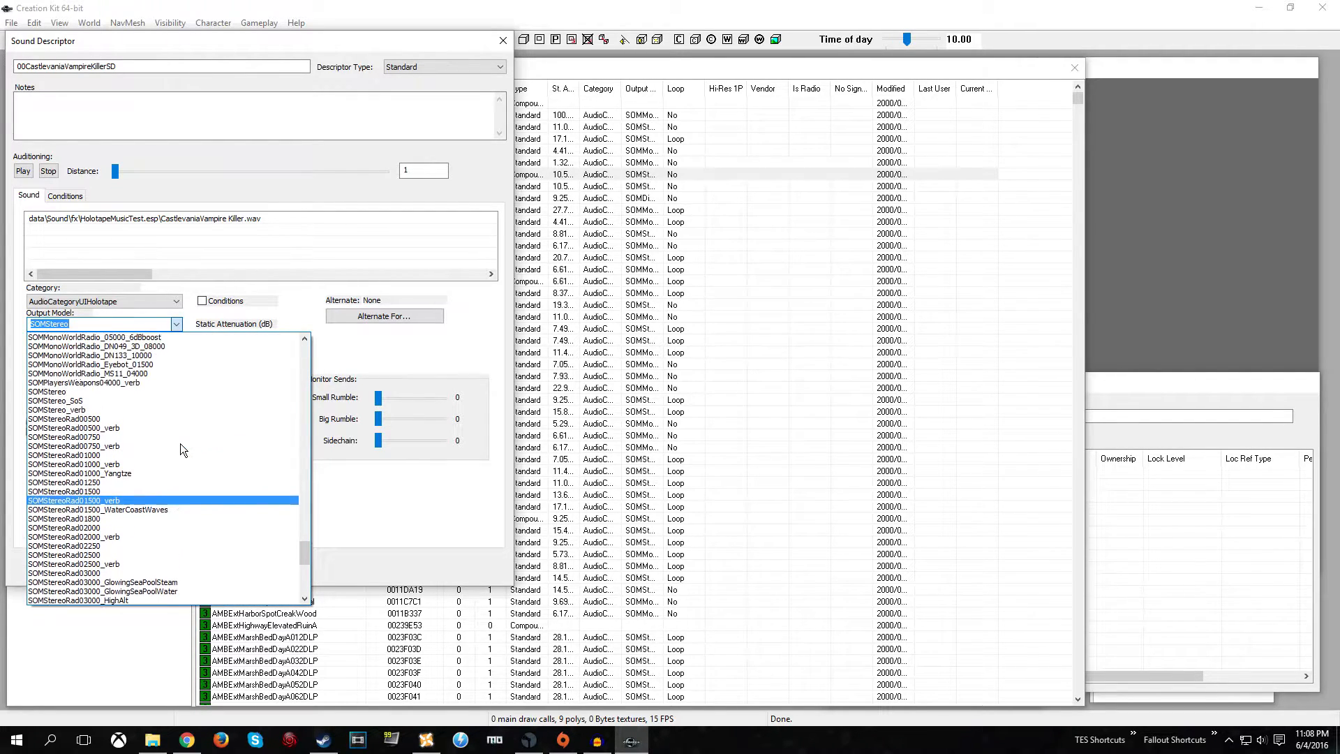
{"action": "scroll", "coordinate": [180, 442], "scroll_direction": "up", "scroll_amount": 15}
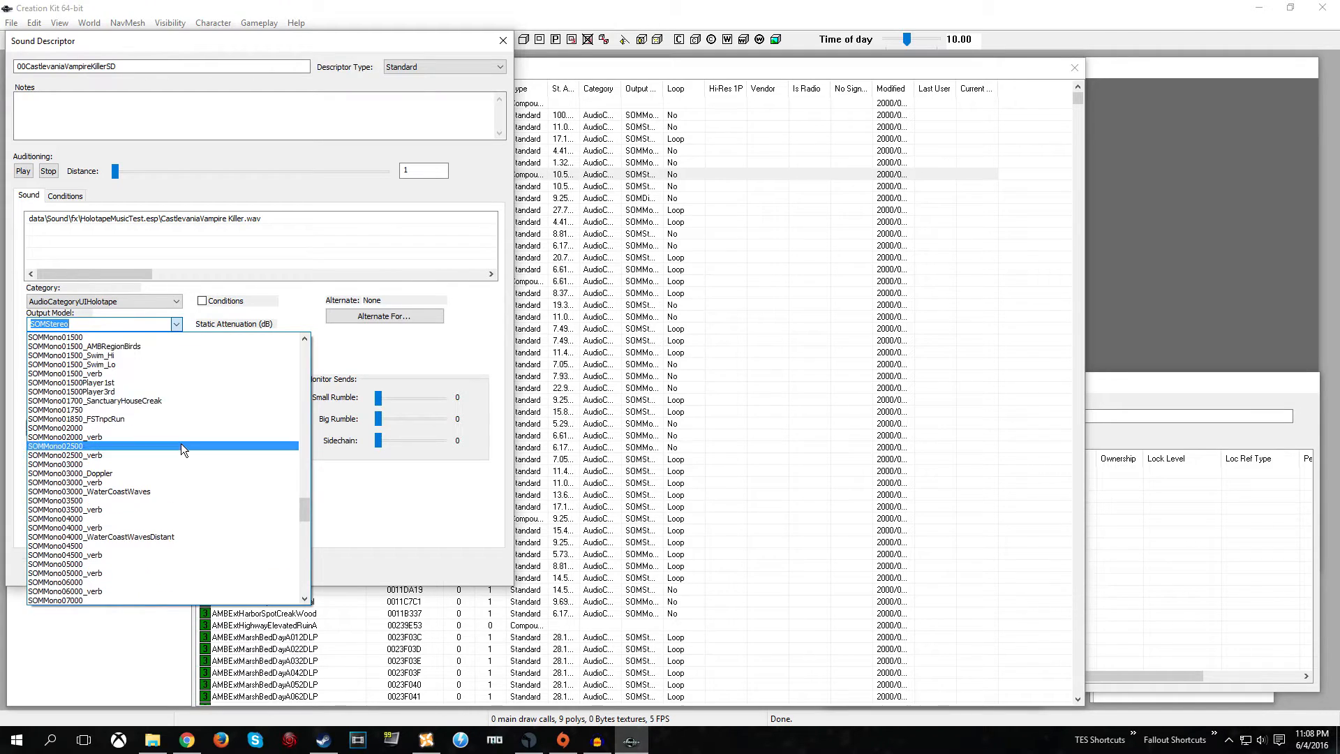
{"action": "scroll", "coordinate": [182, 443], "scroll_direction": "up", "scroll_amount": 15}
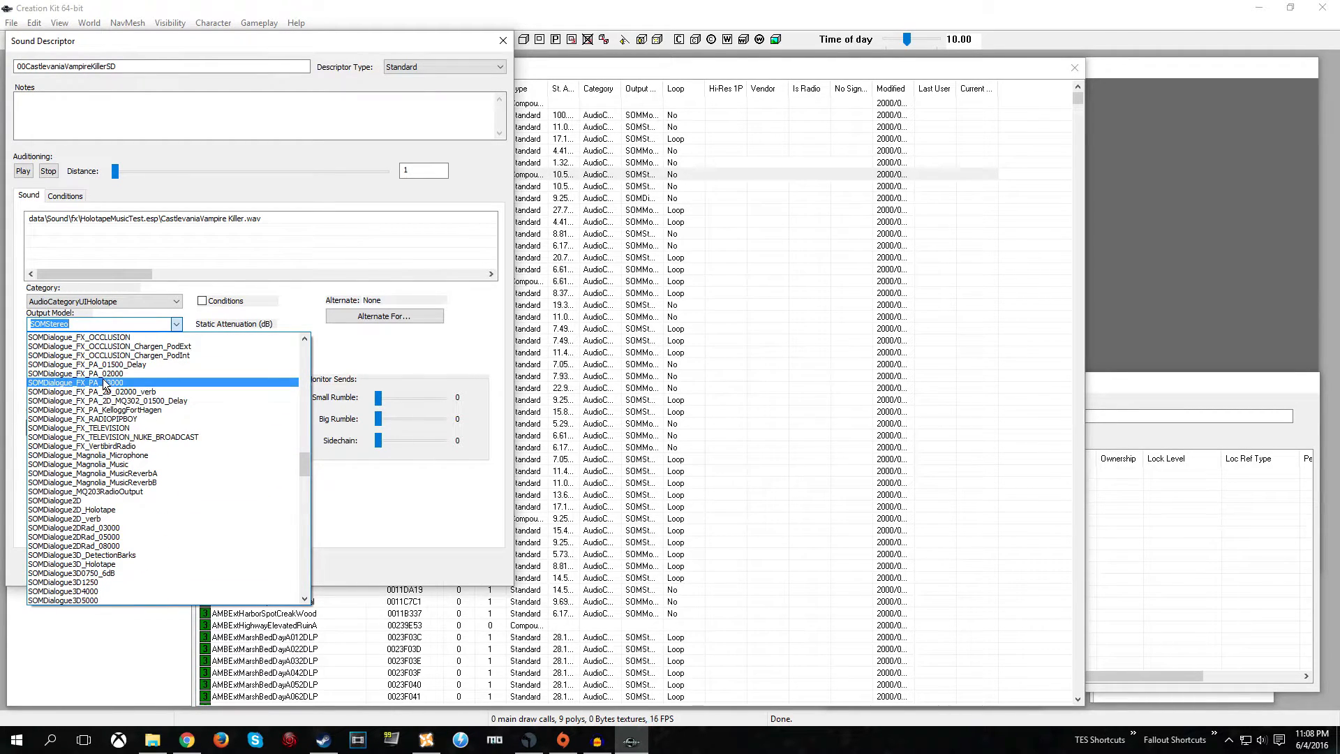
{"action": "left_click", "coordinate": [179, 323]}
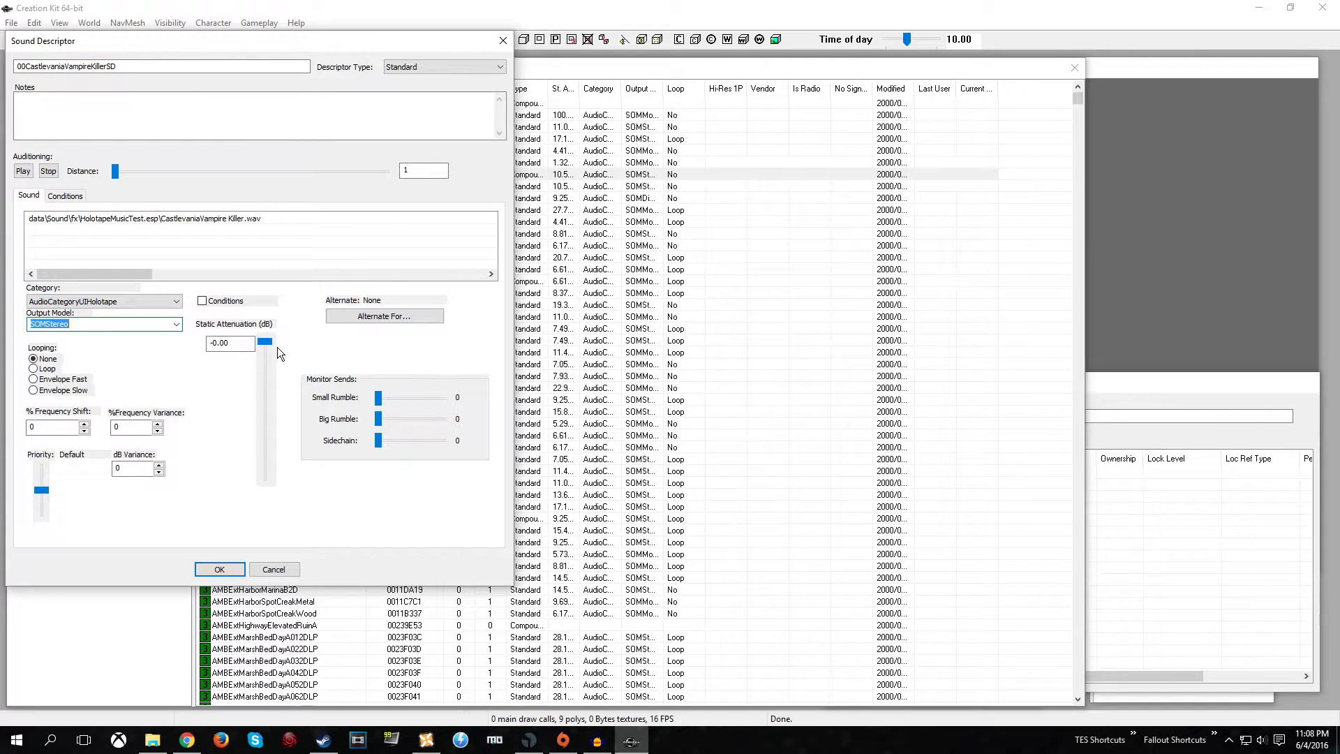
{"action": "mouse_move", "coordinate": [264, 341]}
{"action": "left_mouse_down"}
{"action": "mouse_move", "coordinate": [265, 433]}
{"action": "mouse_move", "coordinate": [264, 340]}
{"action": "left_mouse_up"}
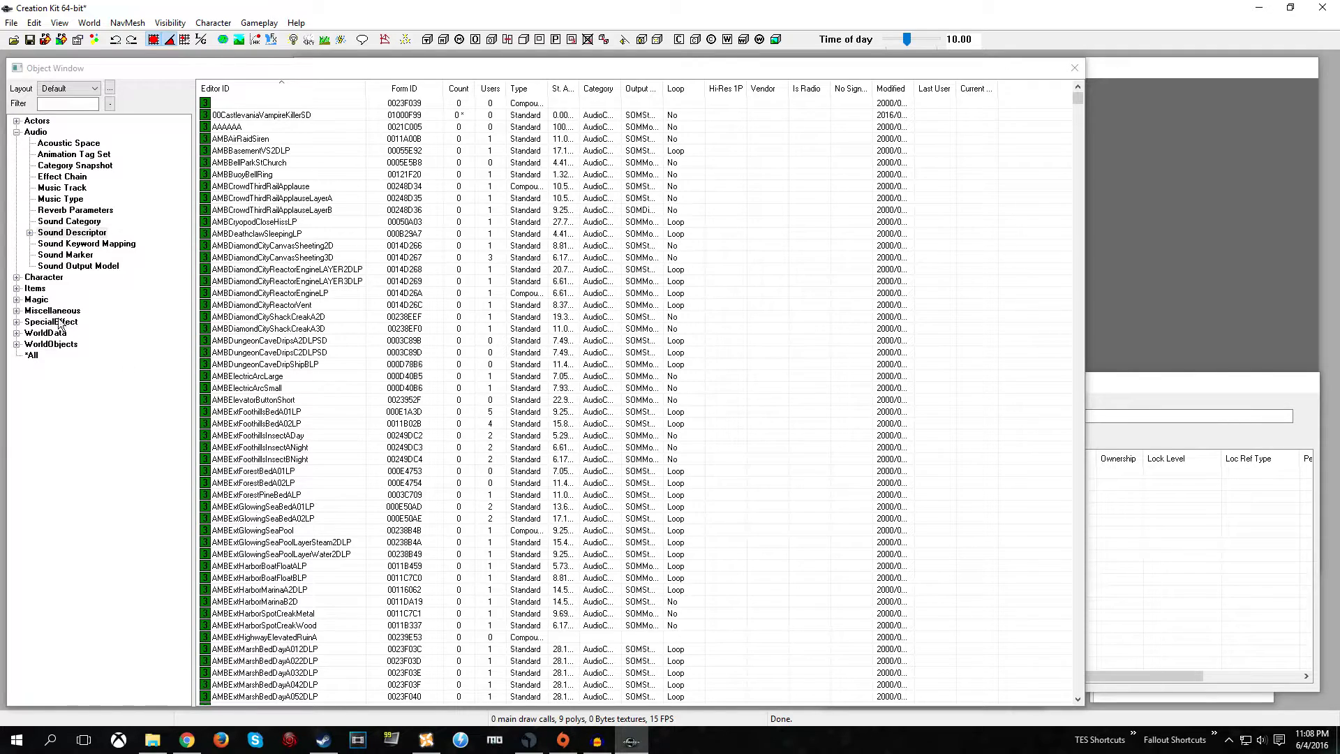
Find HolotapesQuest among the Character quests and open its quest data.
{"action": "double_click", "coordinate": [43, 278]}
{"action": "left_click", "coordinate": [48, 368]}
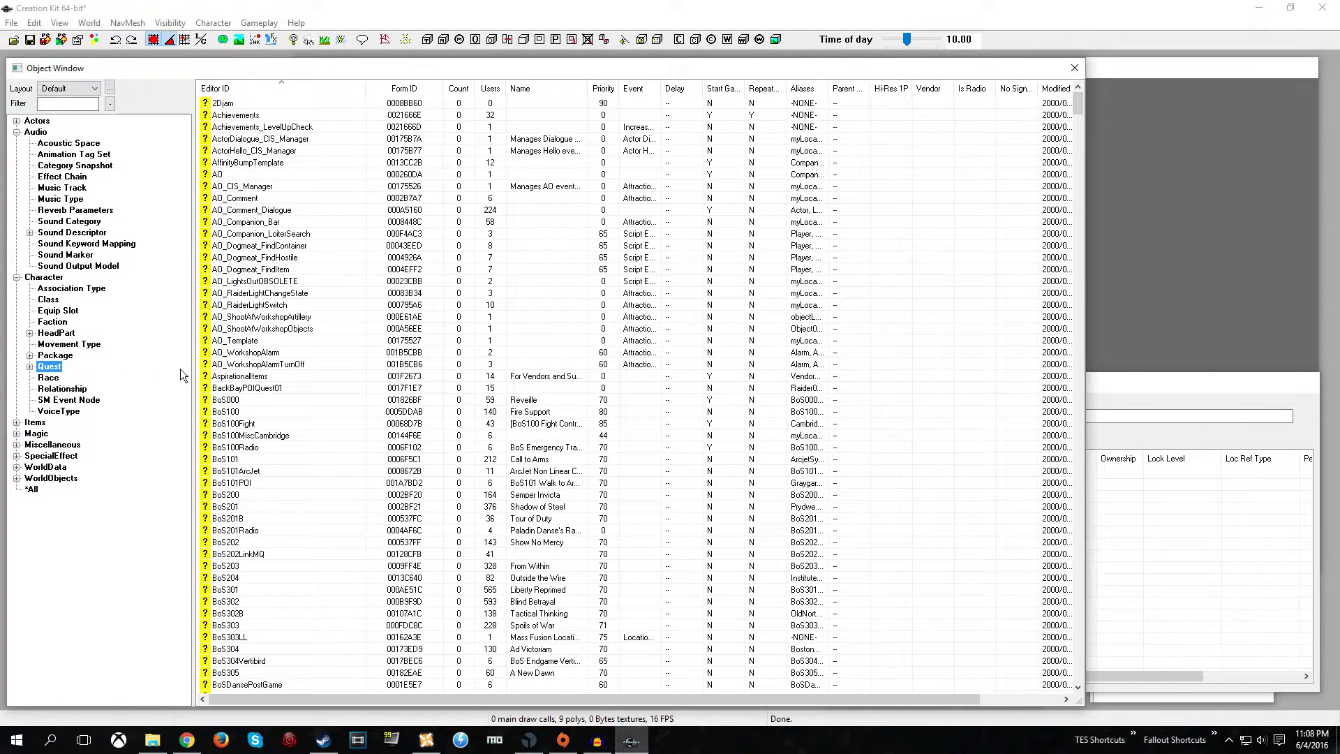
{"action": "left_click", "coordinate": [225, 368]}
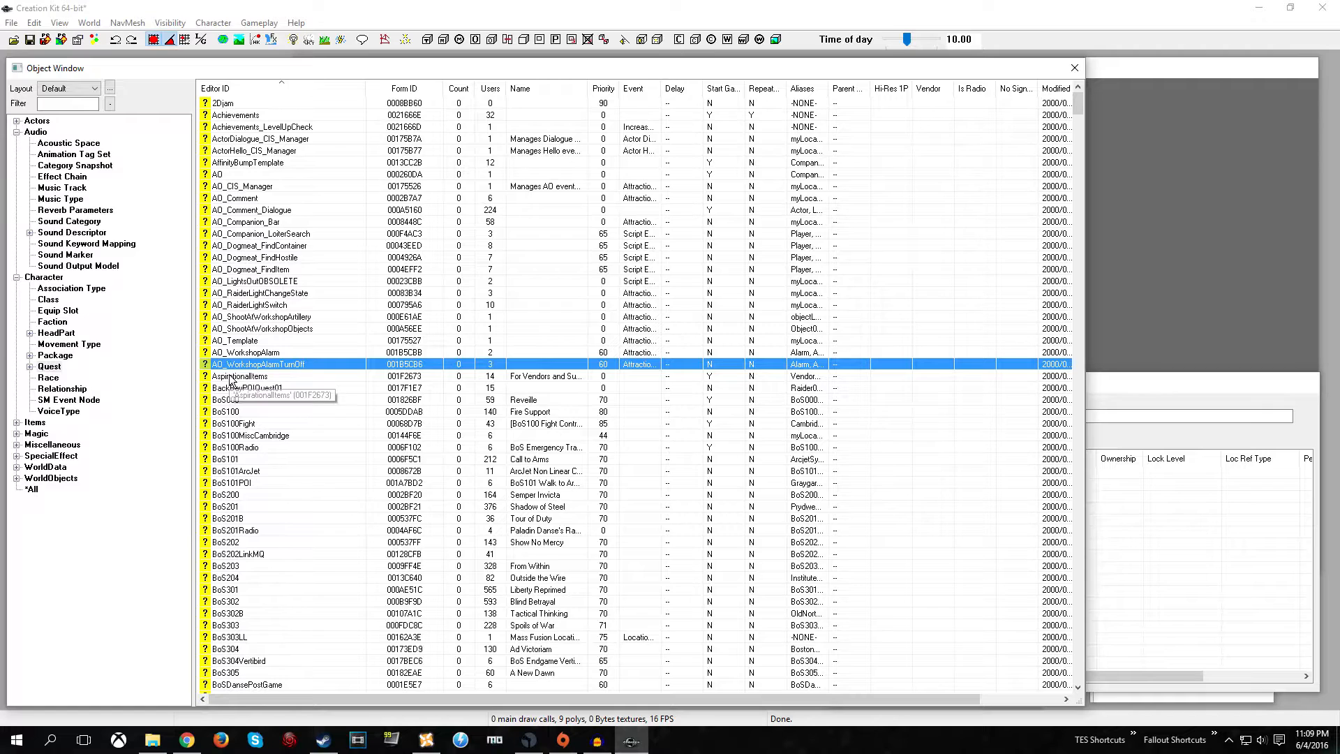
{"action": "type", "text": "holo"}
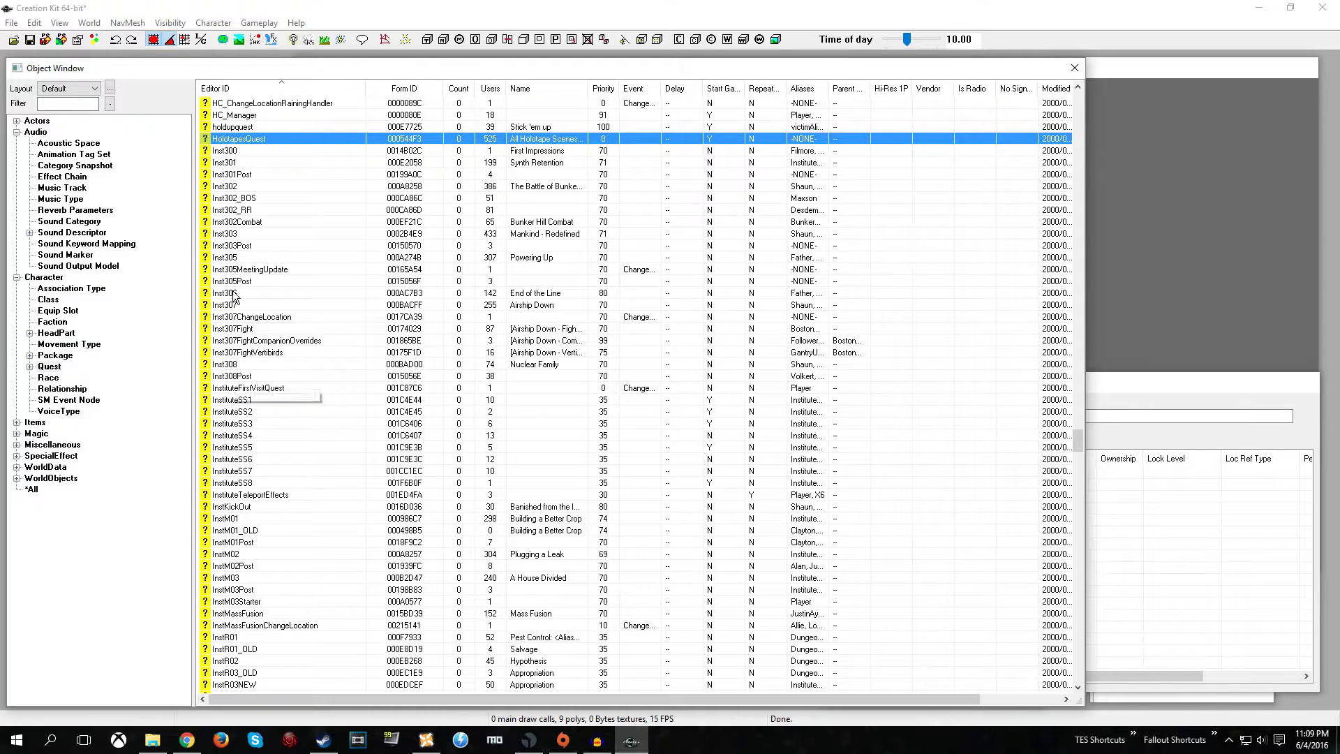
{"action": "double_click", "coordinate": [232, 140]}
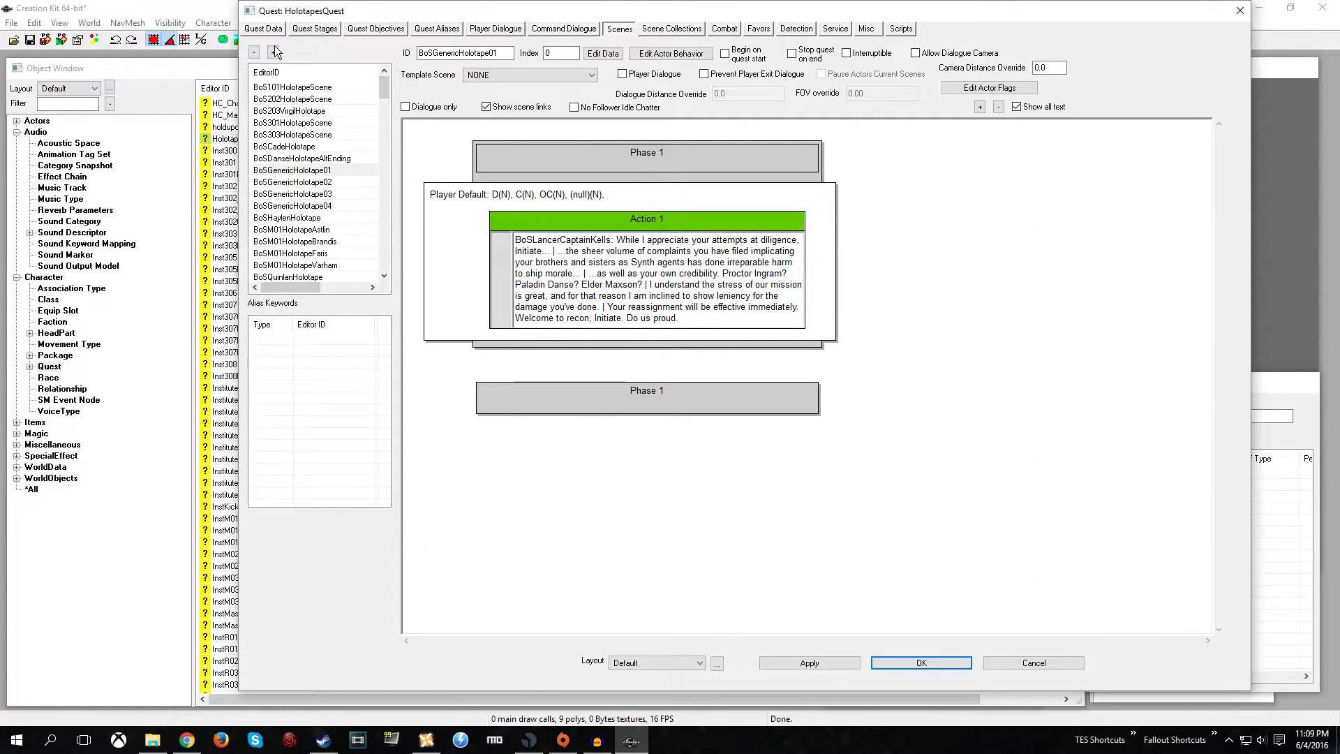
{"action": "left_click", "coordinate": [269, 29]}
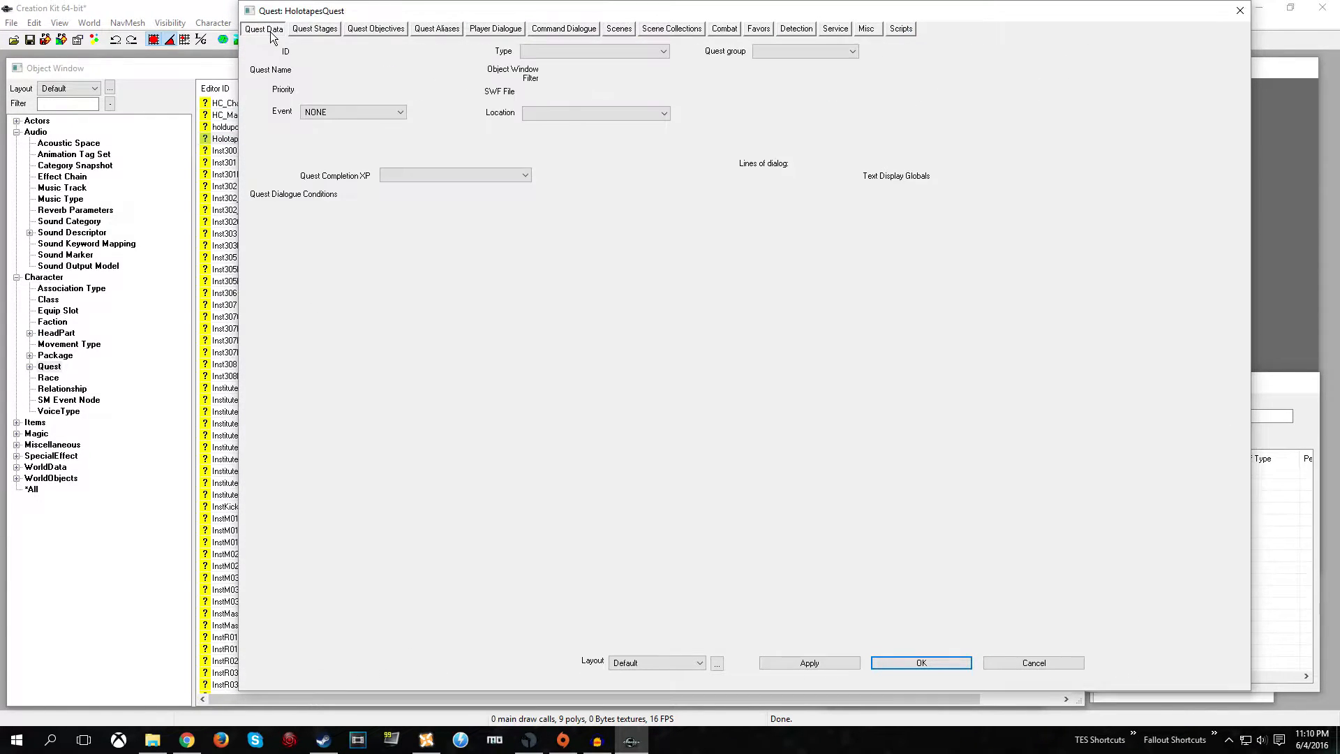
Create a new scene with the ID _ek_CastlevaniaVampireKiller among the scenes of HolotapesQuest.
{"action": "left_click", "coordinate": [615, 30]}
{"action": "scroll", "coordinate": [312, 124], "scroll_direction": "down", "scroll_amount": 10}
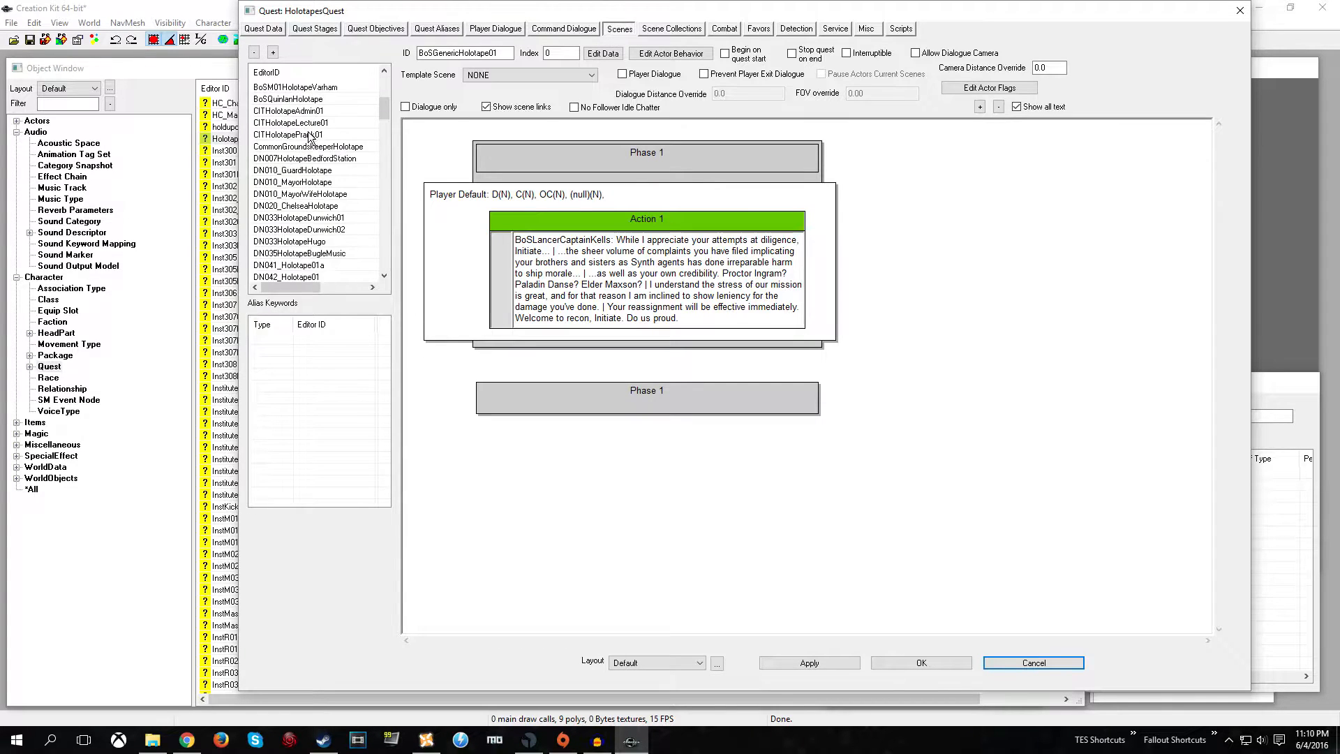
{"action": "scroll", "coordinate": [313, 150], "scroll_direction": "up", "scroll_amount": 10}
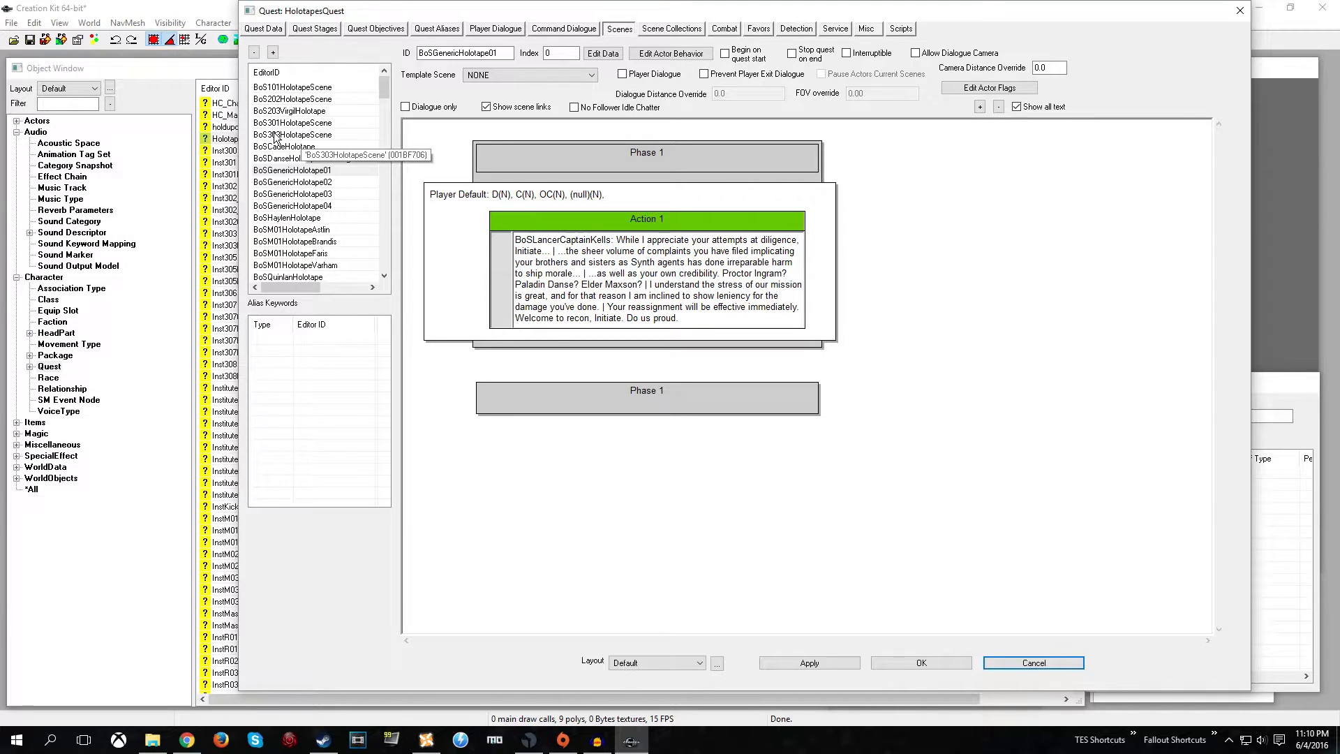
{"action": "right_click", "coordinate": [276, 135]}
{"action": "left_click", "coordinate": [307, 143]}
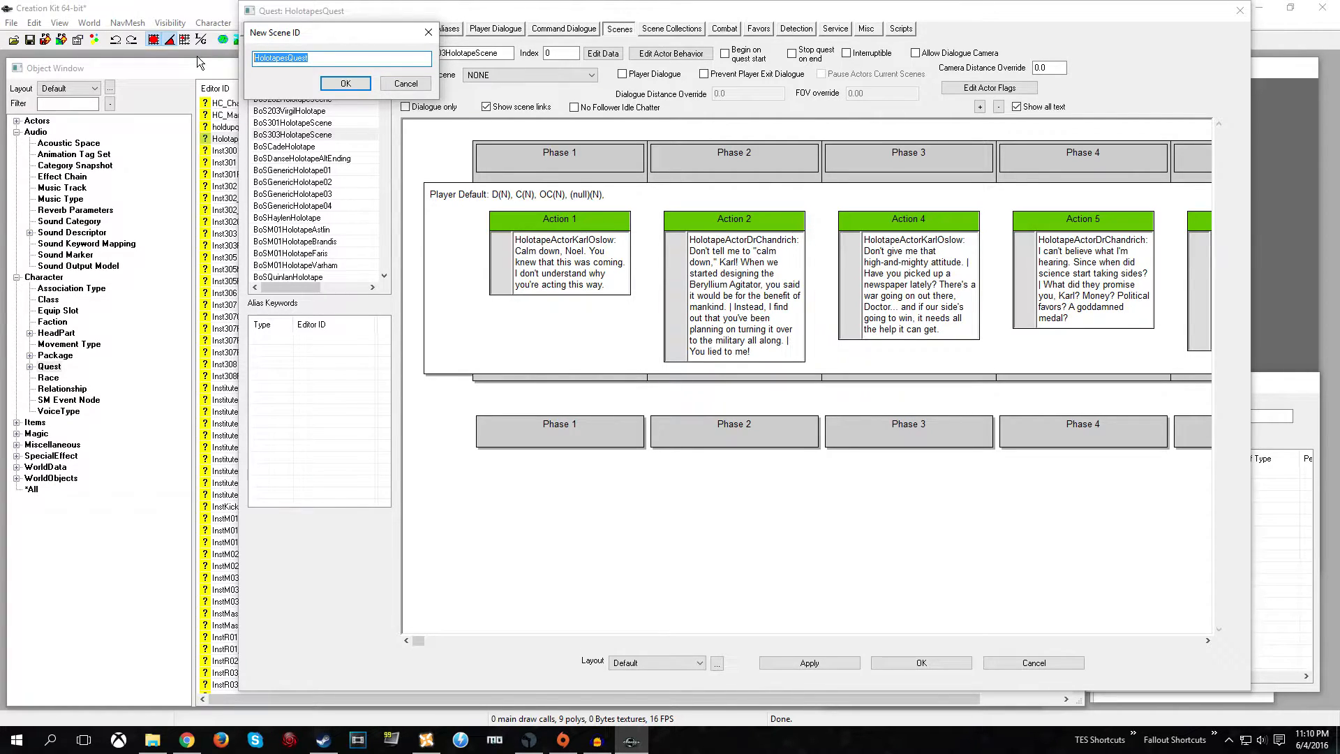
{"action": "key", "text": "BackSpace"}
{"action": "type", "text": "_ek"}
{"action": "type", "text": "_"}
{"action": "type", "text": "Cca"}
{"action": "key", "text": "BackSpace"}
{"action": "key", "text": "BackSpace"}
{"action": "key", "text": "BackSpace"}
{"action": "type", "text": "astlevaniaC"}
{"action": "key", "text": "BackSpace"}
{"action": "key", "text": "BackSpace"}
{"action": "key", "text": "BackSpace"}
{"action": "type", "text": "aVampireKiller"}
{"action": "left_click", "coordinate": [343, 85]}
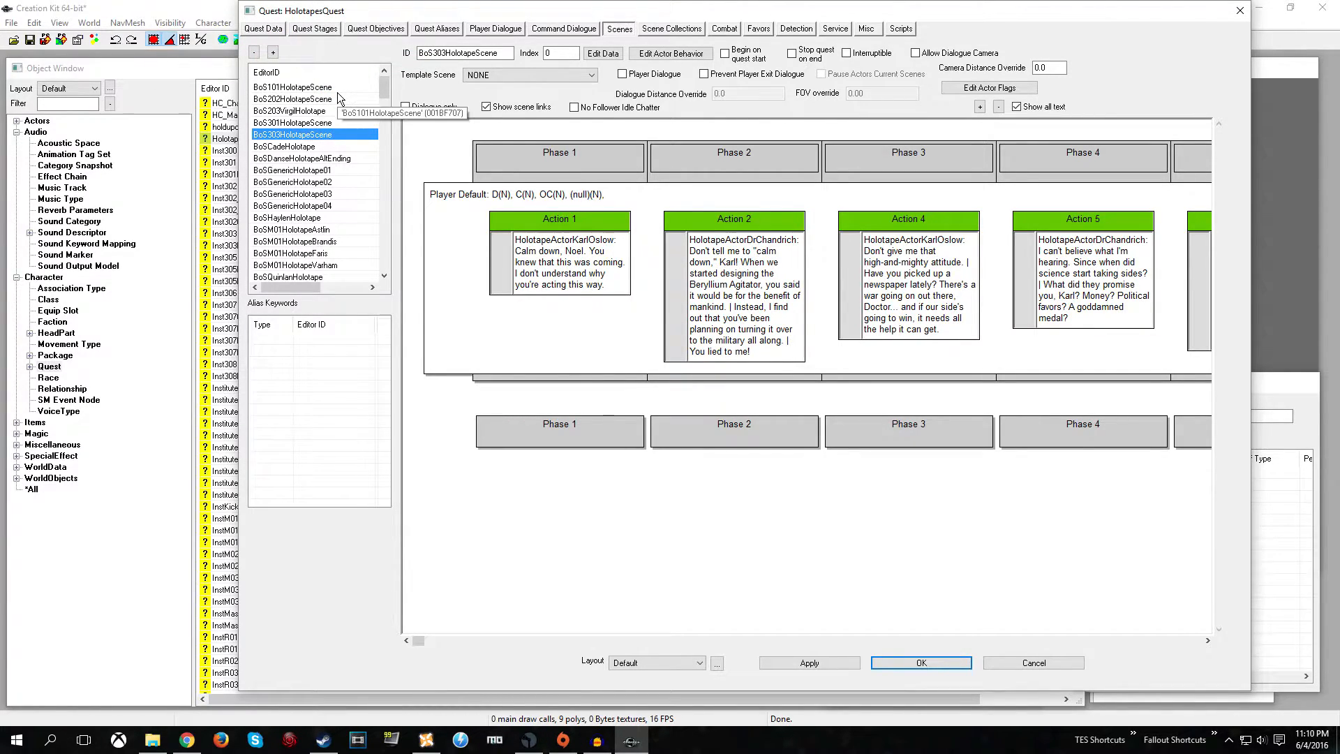
Select the _ek_CastlevaniaVampireKiller scene and add a Player Default actor and one phase to it.
{"action": "left_click_drag", "start_coordinate": [384, 89], "coordinate": [381, 277]}
{"action": "left_click", "coordinate": [300, 265]}
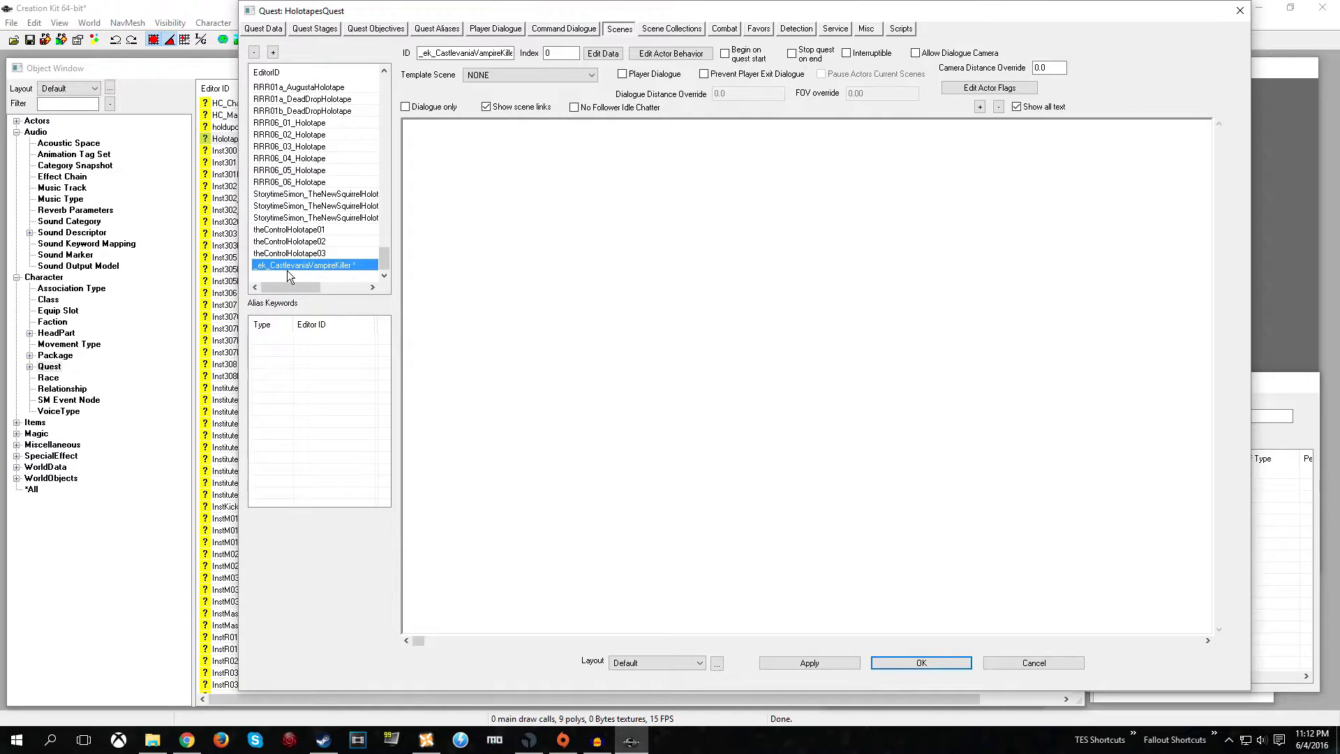
{"action": "left_click", "coordinate": [480, 150]}
{"action": "right_click", "coordinate": [480, 150]}
{"action": "left_click", "coordinate": [501, 155]}
{"action": "left_click", "coordinate": [275, 93]}
{"action": "left_click", "coordinate": [342, 323]}
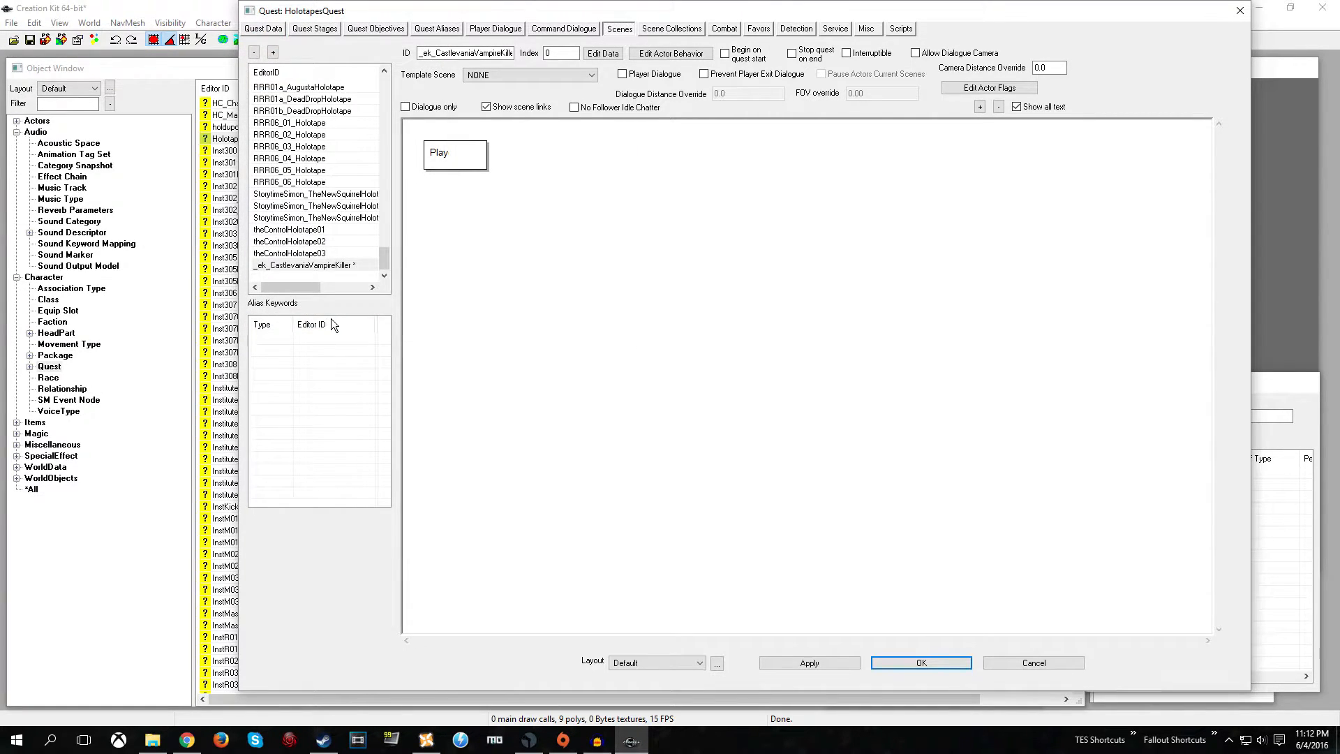
{"action": "right_click", "coordinate": [520, 151]}
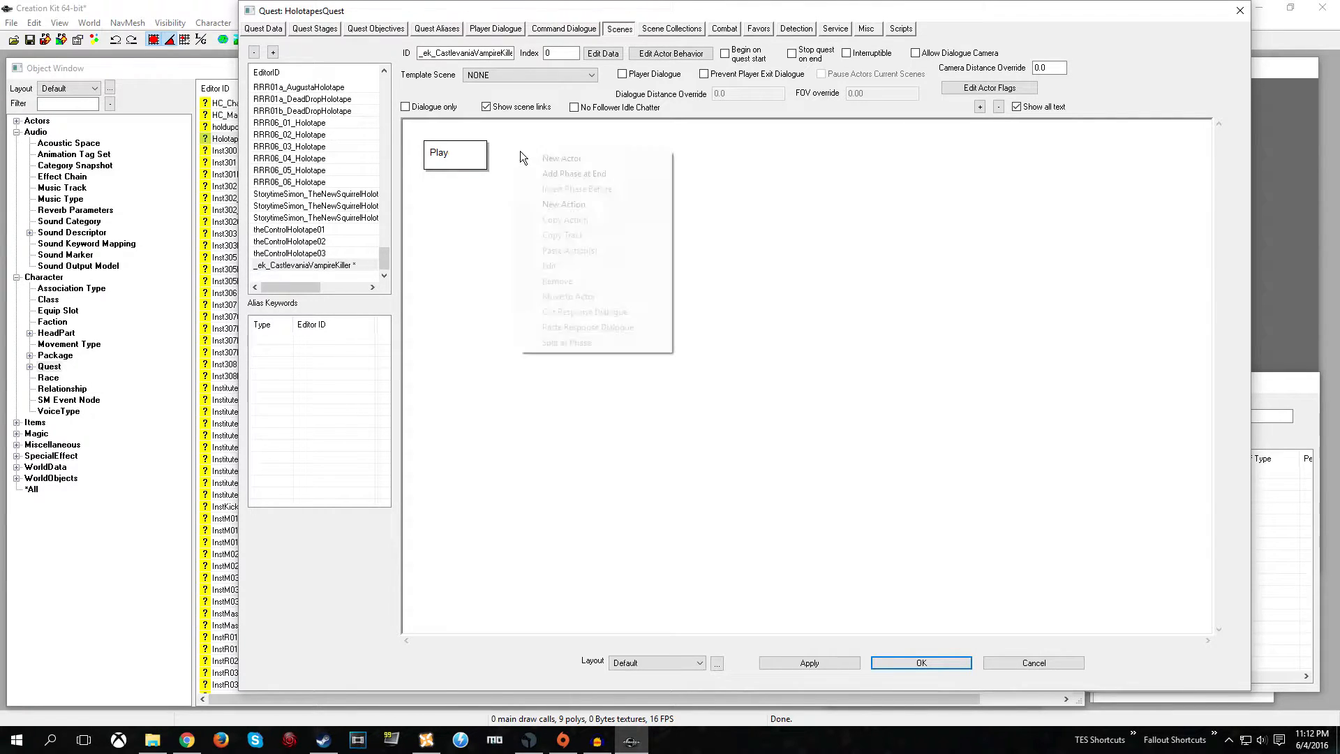
{"action": "left_click", "coordinate": [552, 175]}
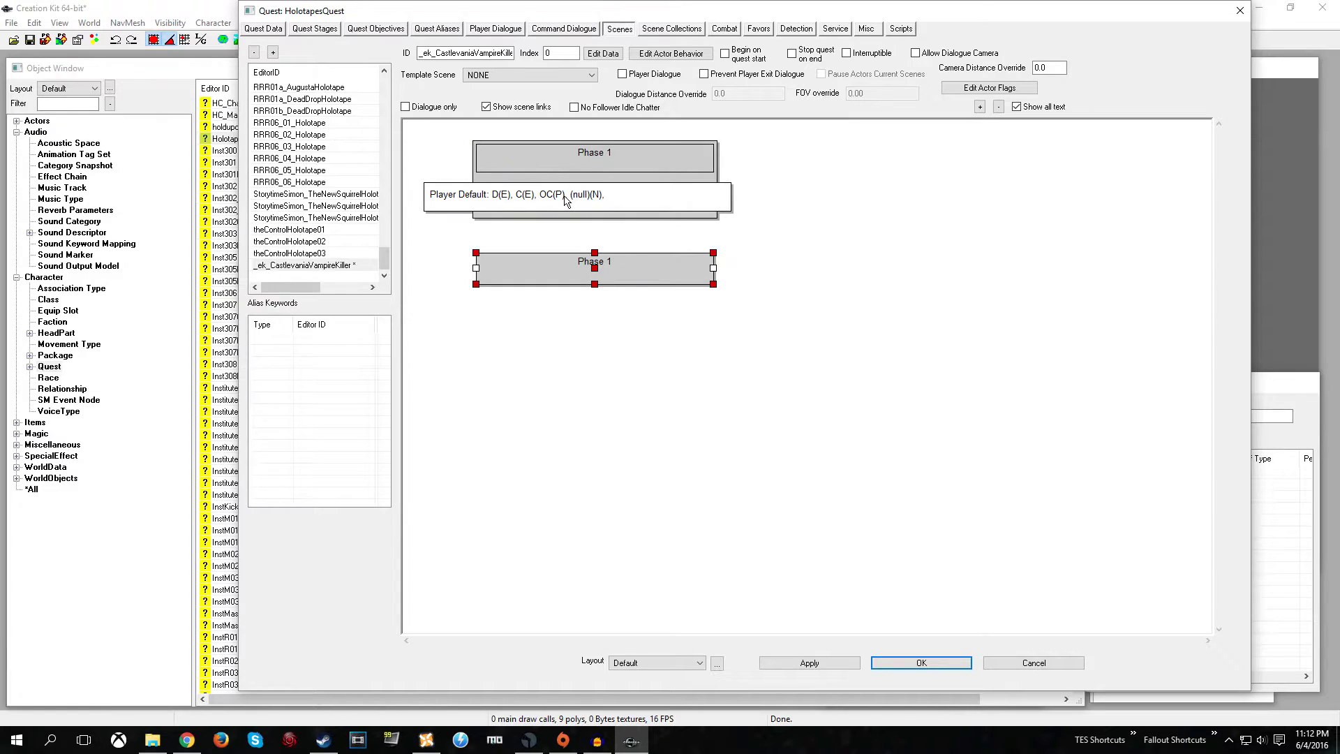
Add a radio action to the Player Default actor in Phase 1 with 00CastlevaniaVampireKillerSD as its sound.
{"action": "right_click", "coordinate": [571, 199]}
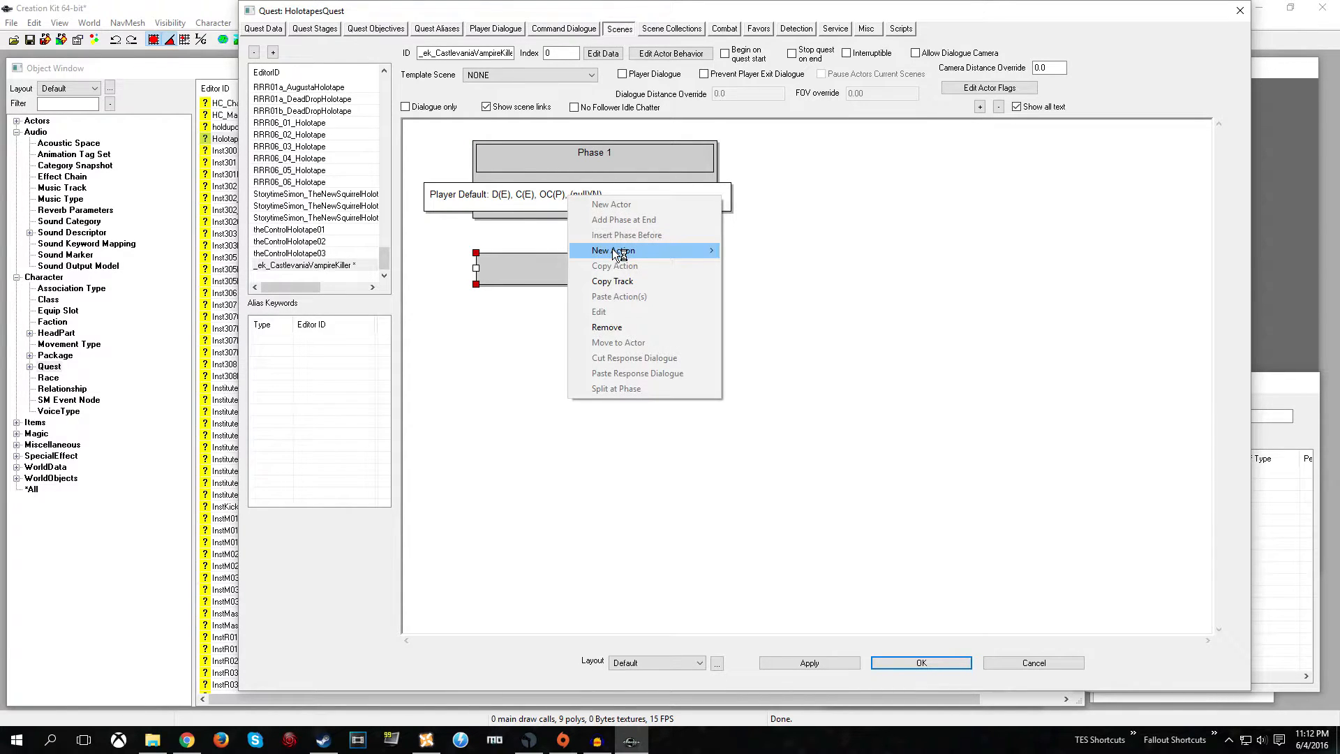
{"action": "mouse_move", "coordinate": [685, 248]}
{"action": "left_click", "coordinate": [760, 314]}
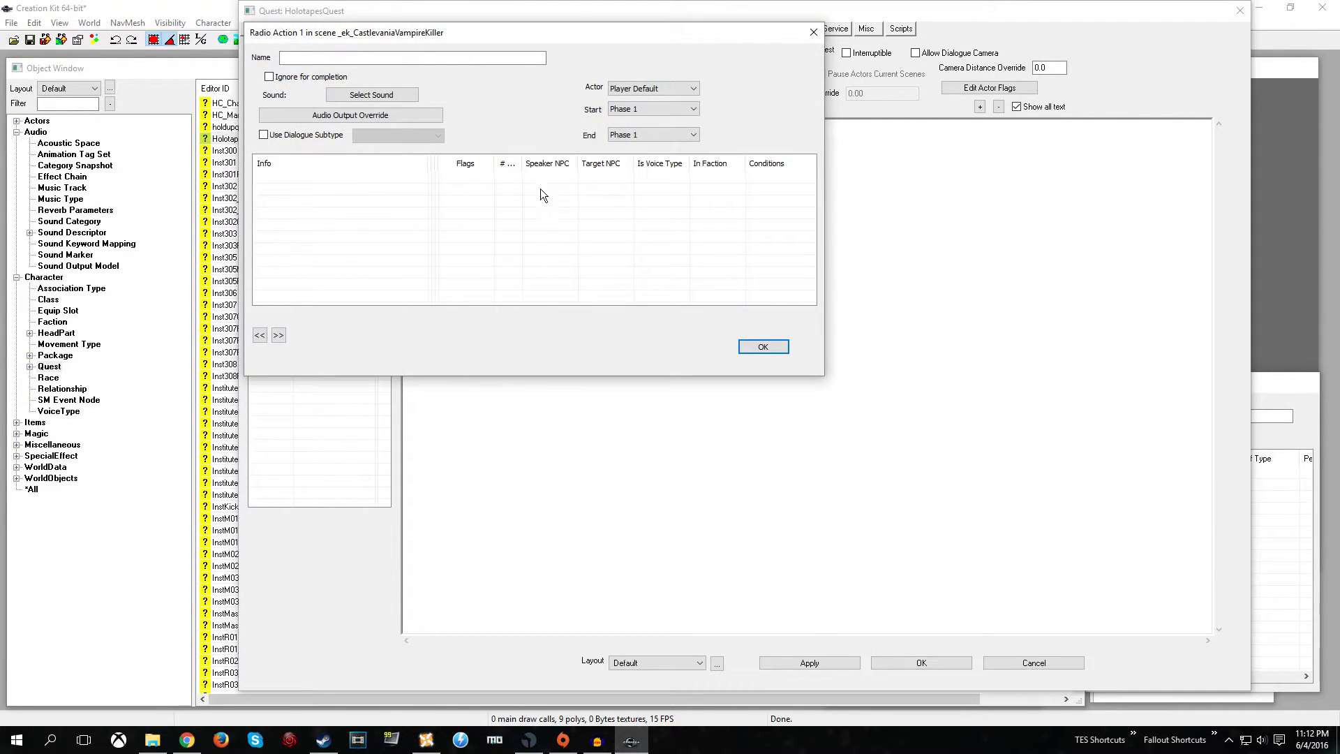
{"action": "left_click", "coordinate": [358, 95]}
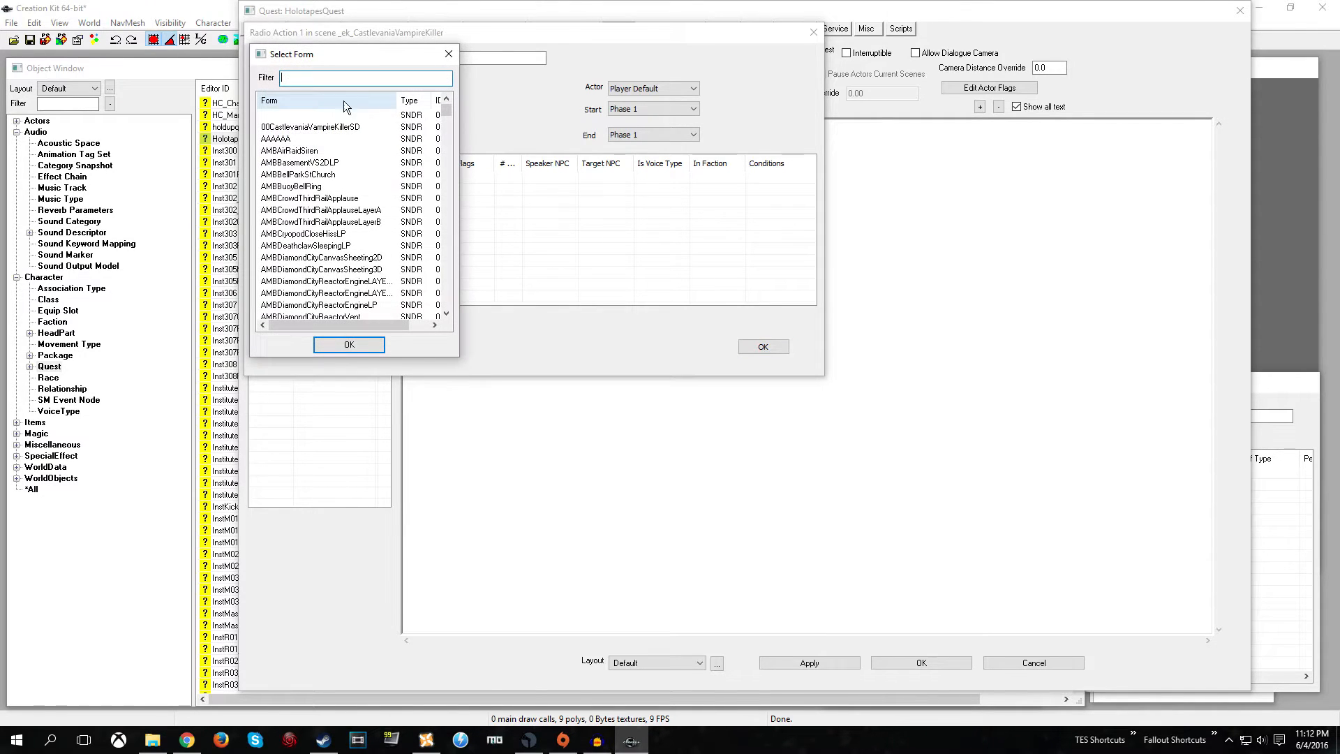
{"action": "double_click", "coordinate": [299, 127]}
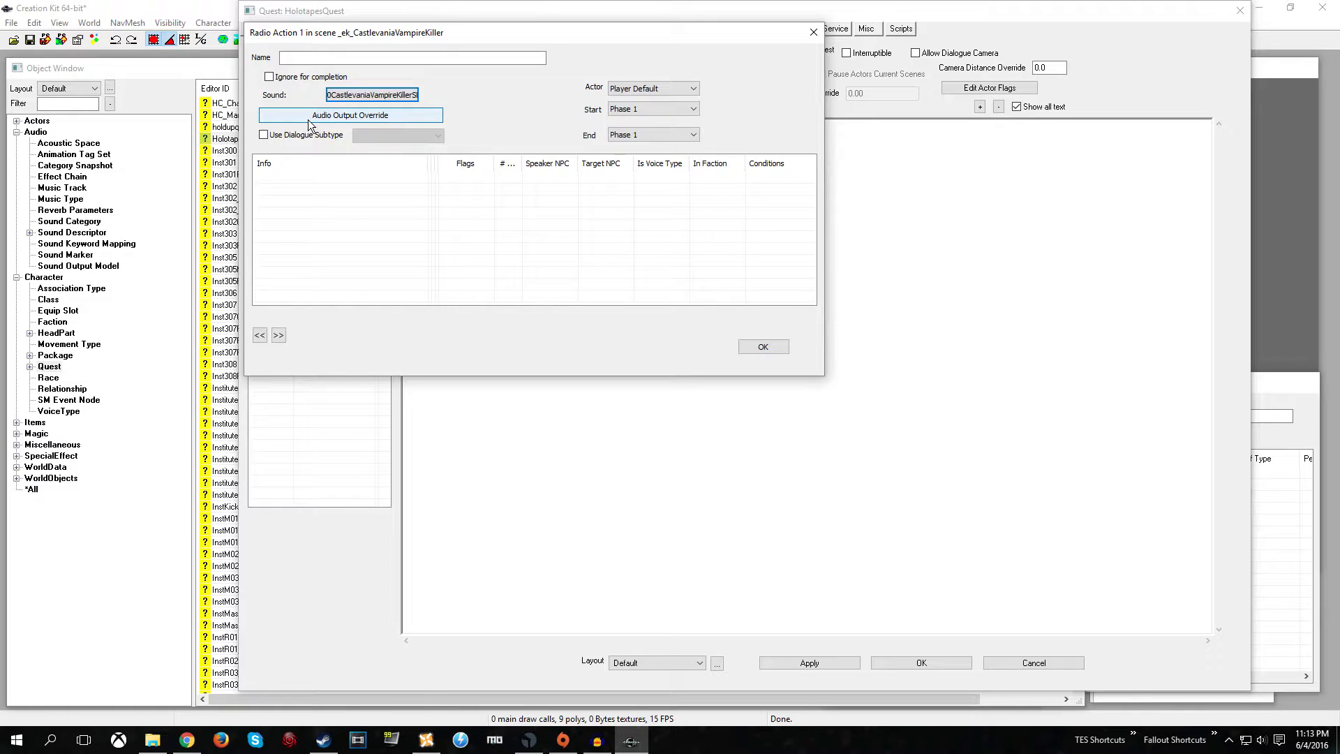
Set the radio action's audio output override to SOMStereo and accept the action.
{"action": "left_click", "coordinate": [308, 120]}
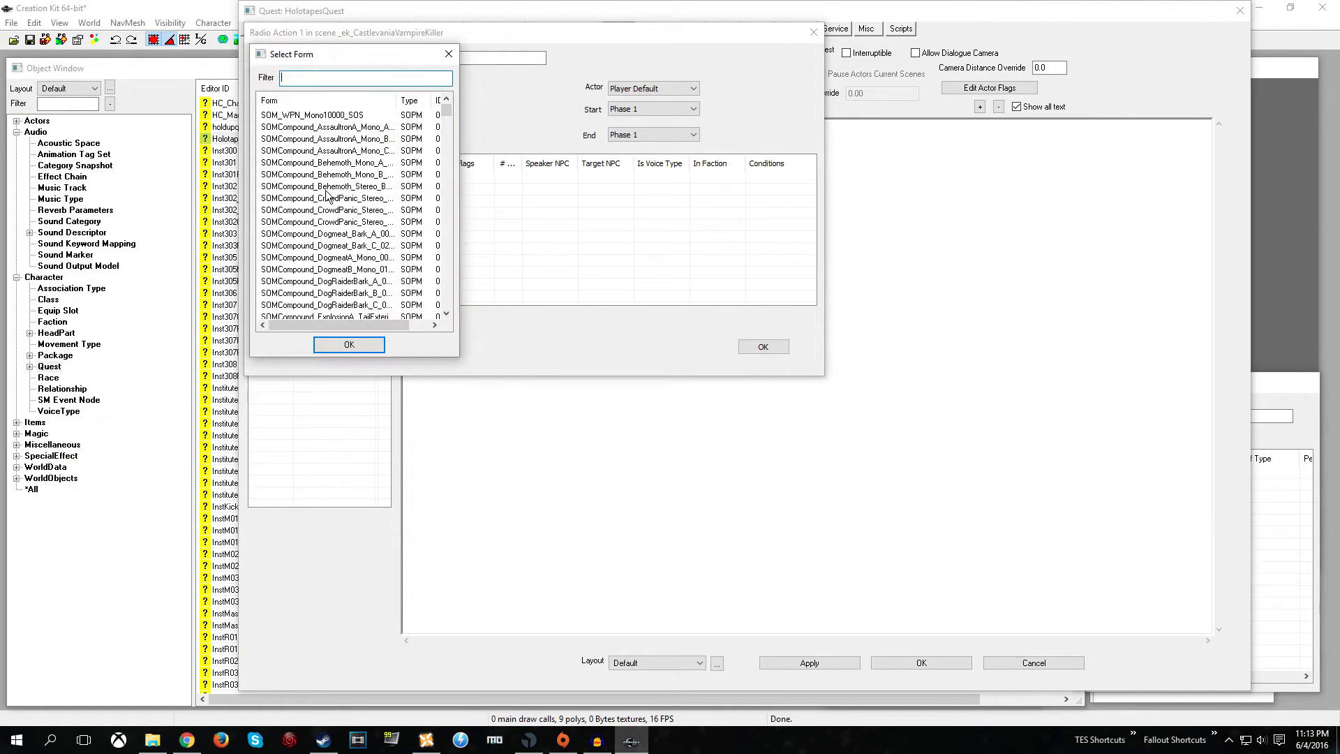
{"action": "left_click", "coordinate": [323, 164]}
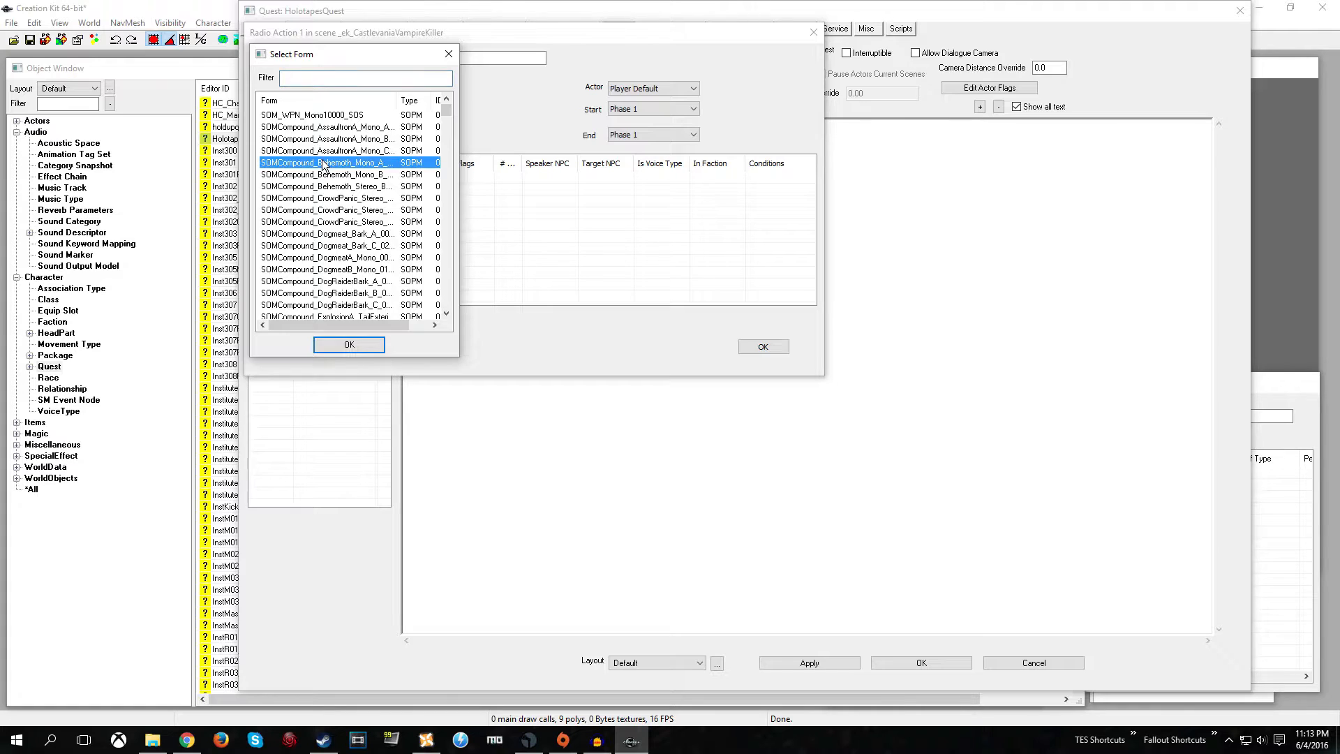
{"action": "type", "text": "soms"}
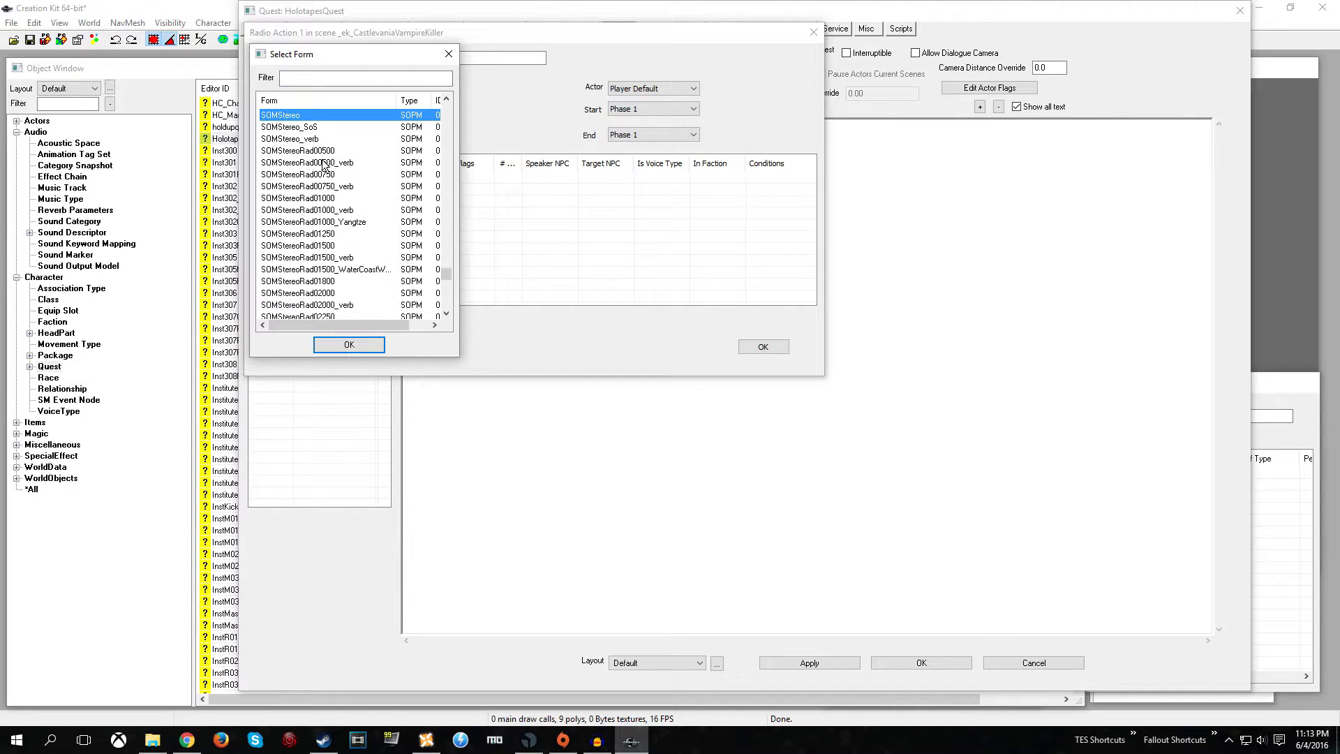
{"action": "key", "text": "Return"}
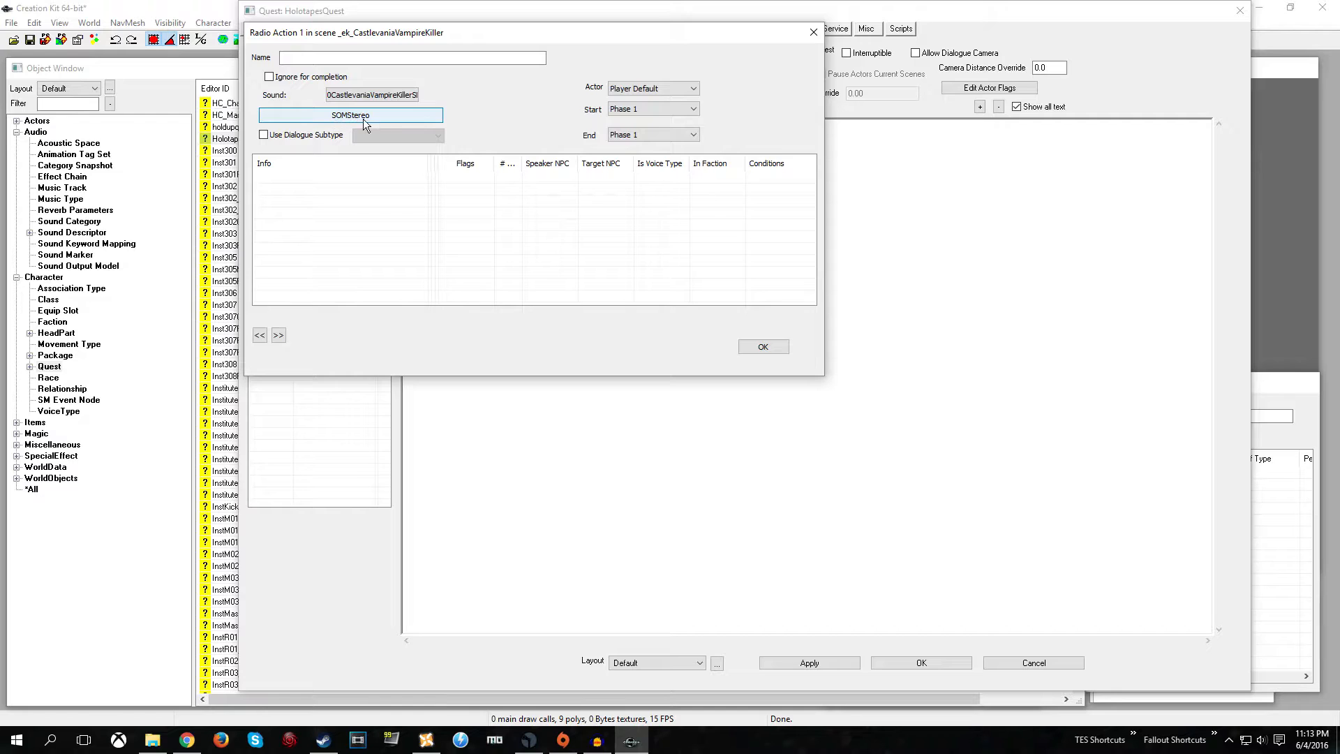
{"action": "left_click", "coordinate": [758, 347]}
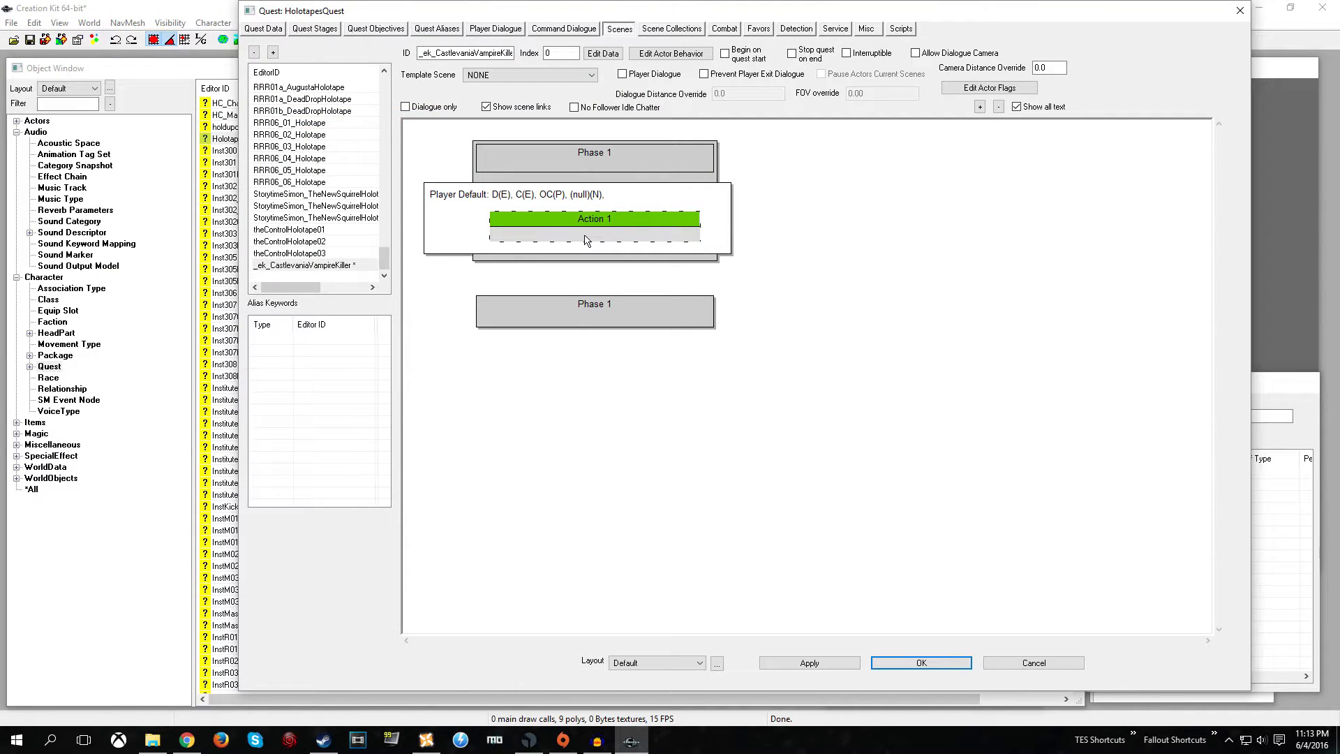
Name the radio action Castlevania Vampire Killer, and apply and save the quest changes.
{"action": "double_click", "coordinate": [586, 222]}
{"action": "left_click", "coordinate": [363, 60]}
{"action": "type", "text": "Castlevania"}
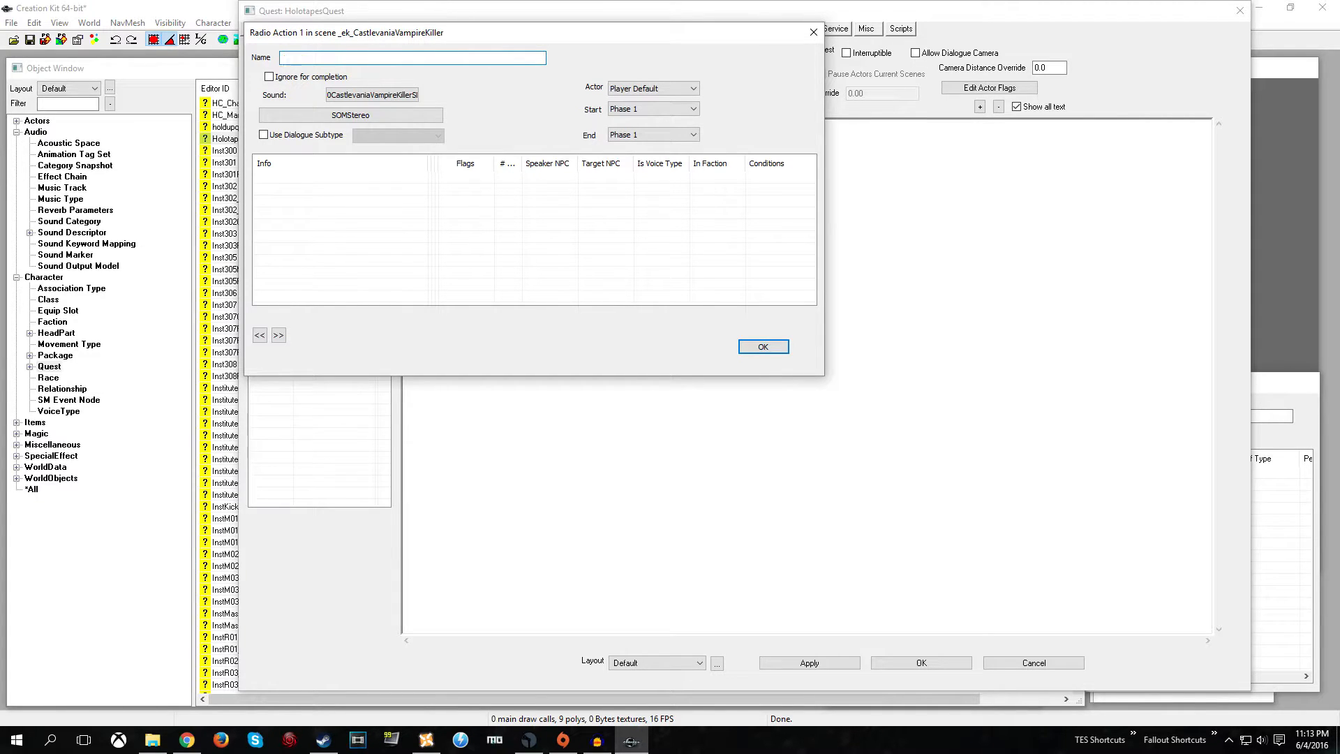
{"action": "type", "text": " Vampire Killer"}
{"action": "key", "text": "Return"}
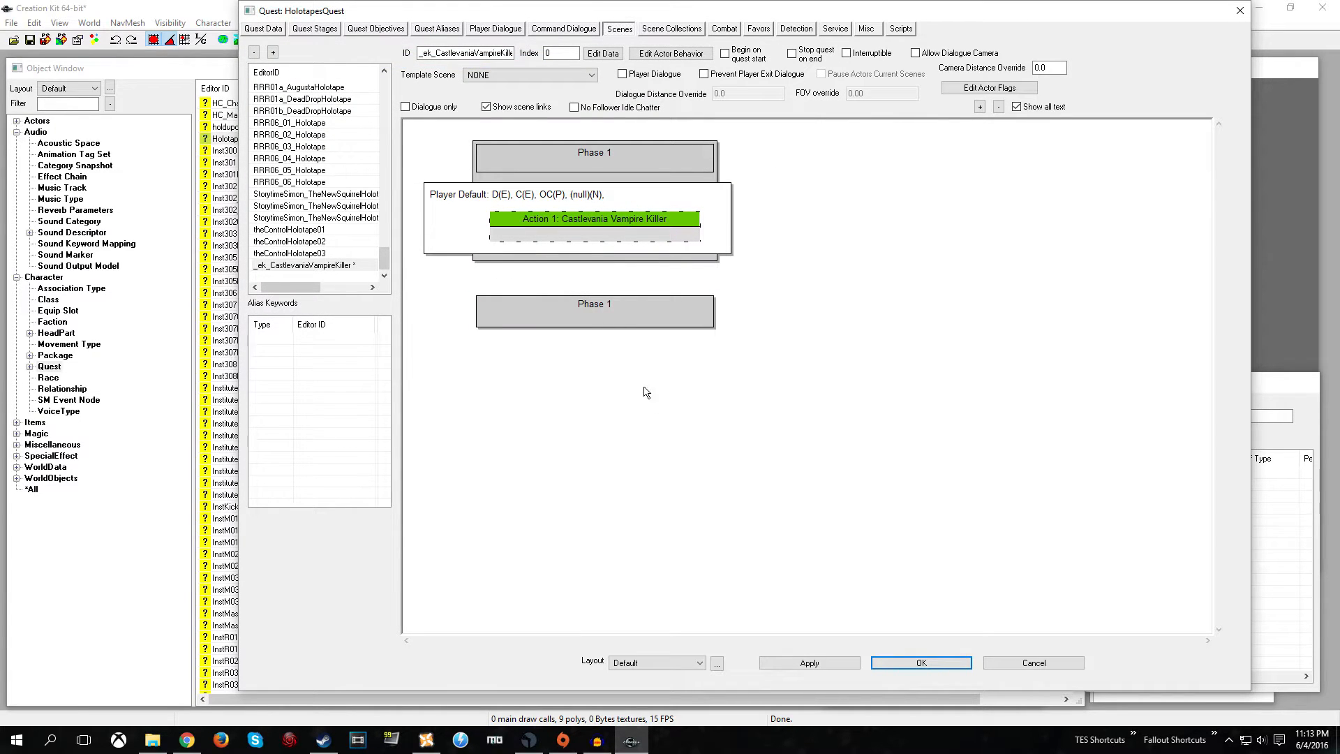
{"action": "left_click", "coordinate": [844, 663]}
{"action": "left_click", "coordinate": [901, 664]}
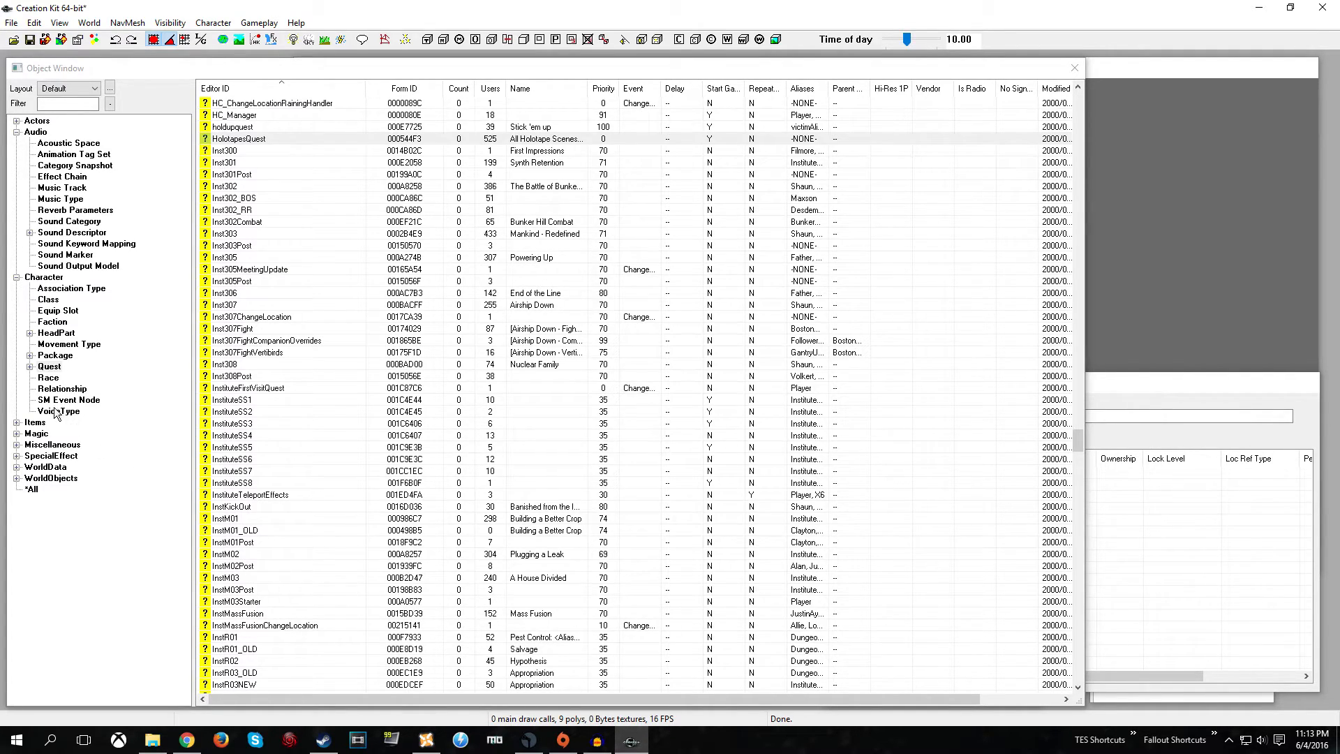
Duplicate the CommonHolotape entry from the Holotape items.
{"action": "double_click", "coordinate": [36, 423]}
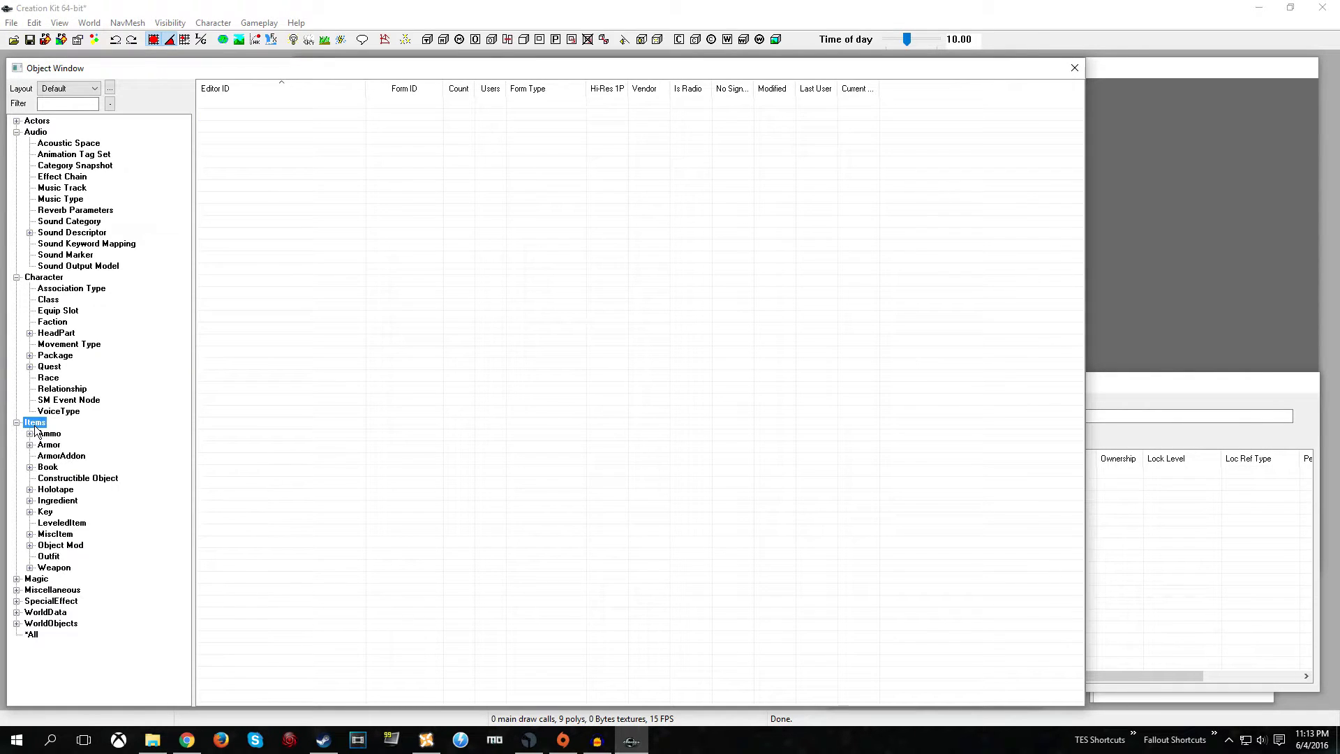
{"action": "left_click", "coordinate": [54, 489]}
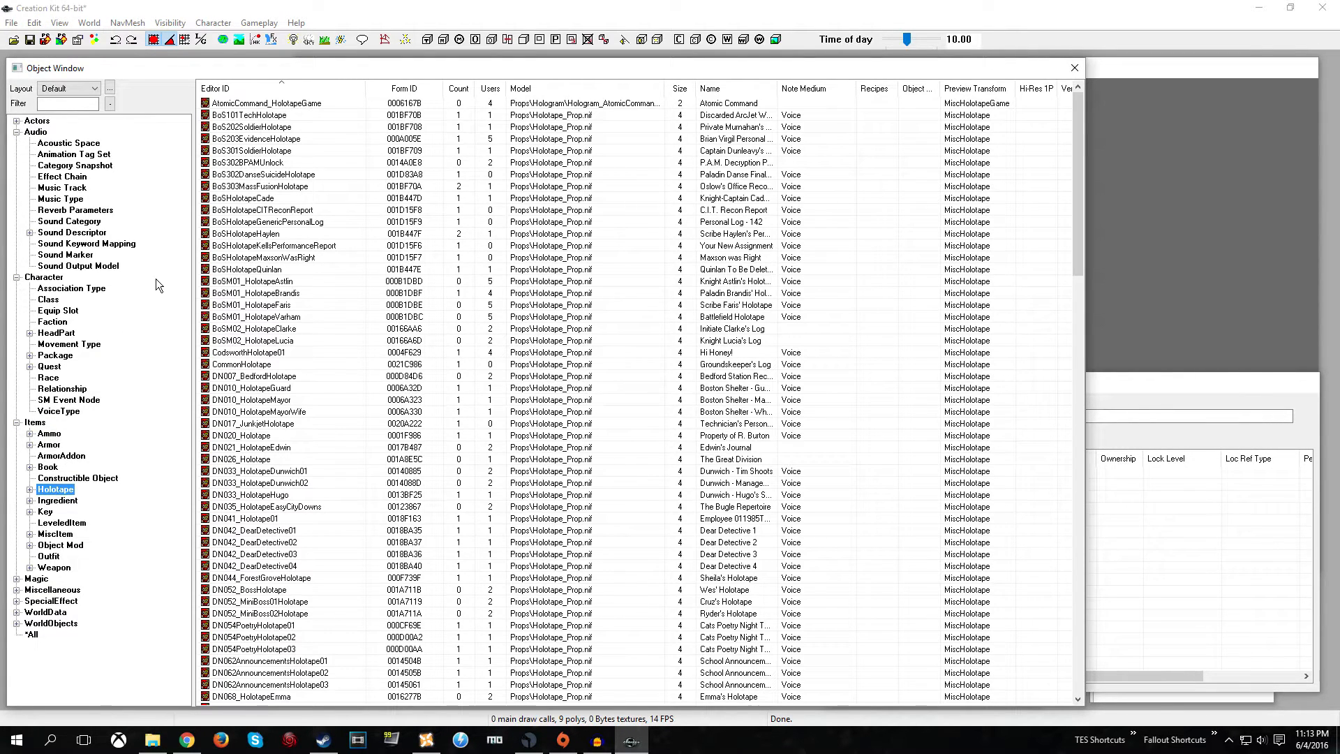
{"action": "left_click", "coordinate": [240, 364]}
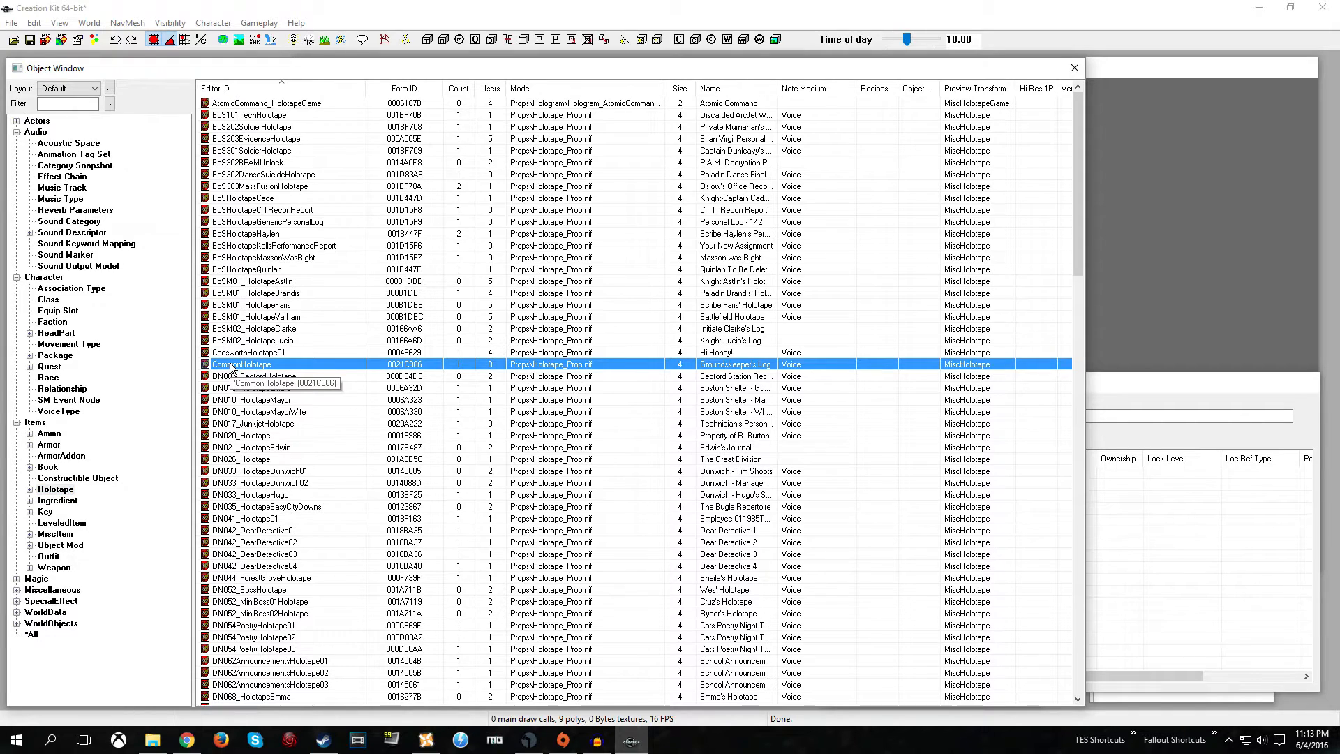
{"action": "right_click", "coordinate": [233, 367]}
{"action": "left_click", "coordinate": [279, 404]}
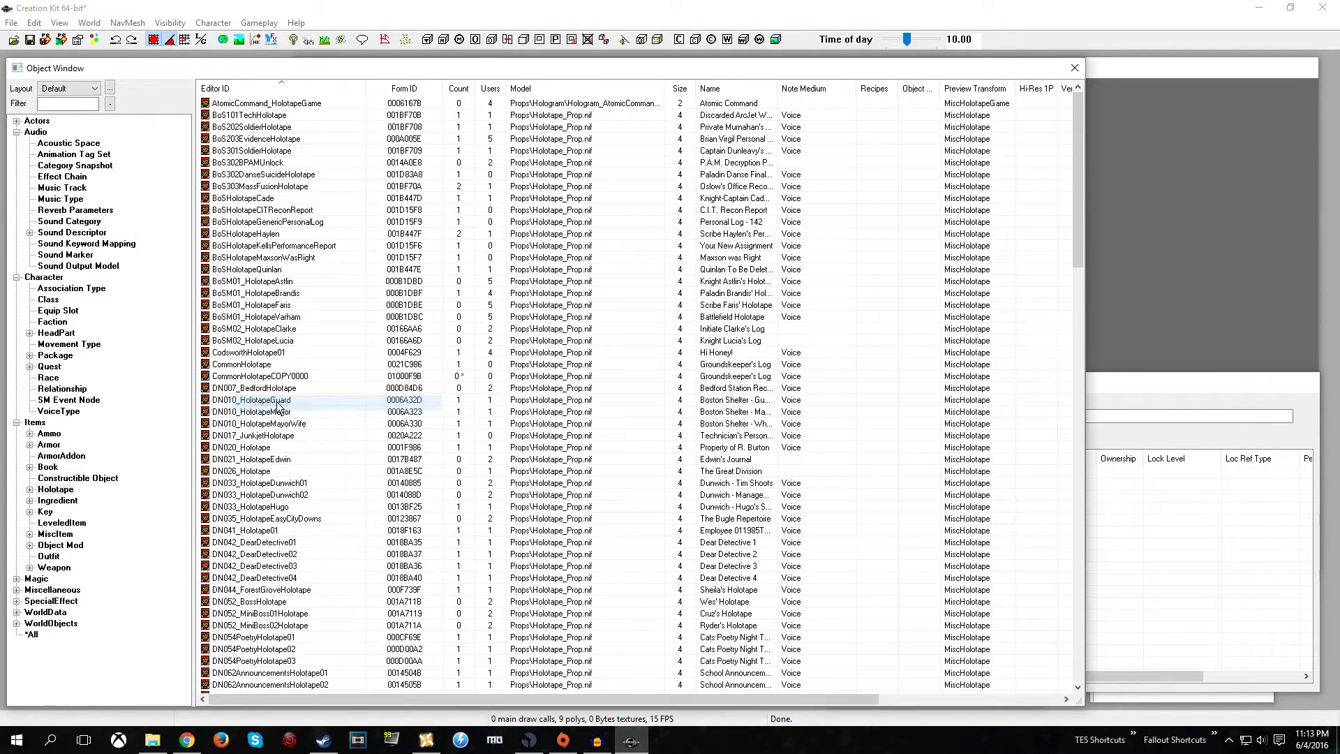
Rename the CommonHolotape copy's editor ID to 00CastlevaniaVampireKillerHolotape and confirm the rename.
{"action": "left_click", "coordinate": [260, 377]}
{"action": "left_click", "coordinate": [260, 377]}
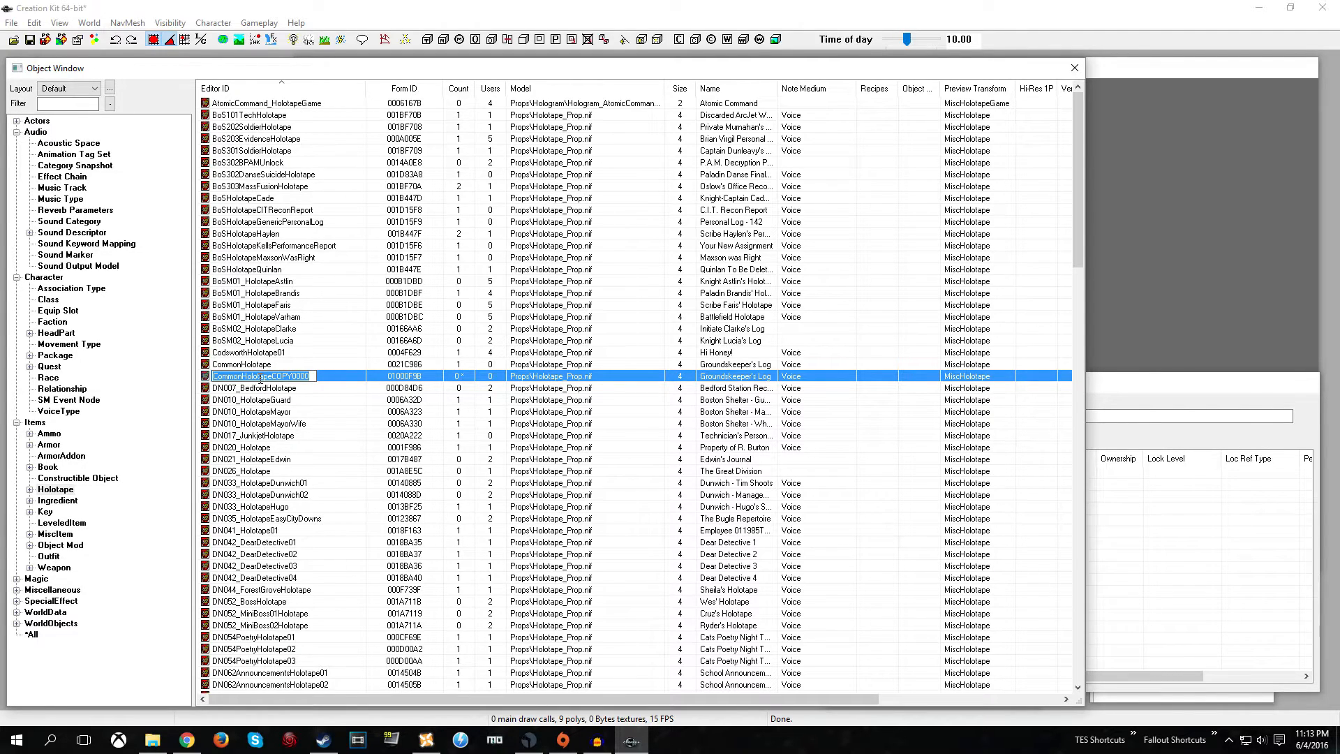
{"action": "type", "text": "00Cas"}
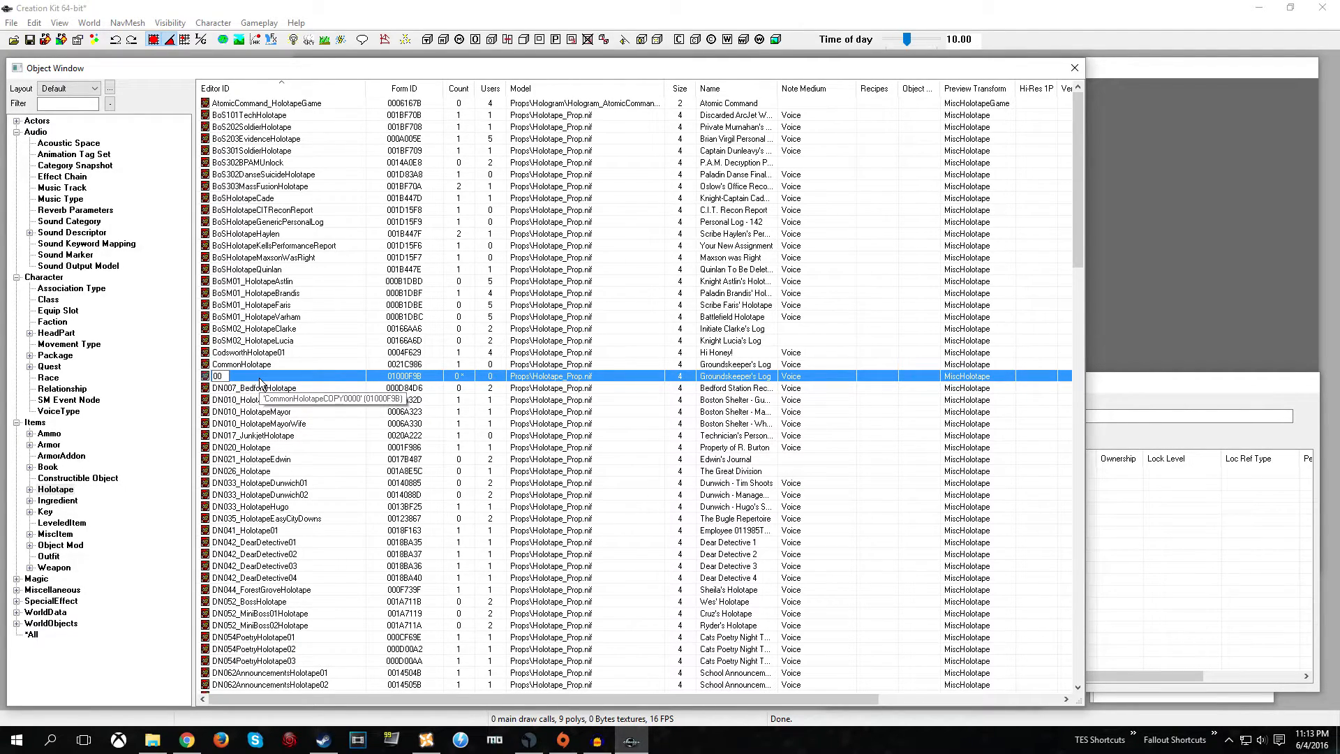
{"action": "type", "text": "tlevaniaVampireKillerHolotape"}
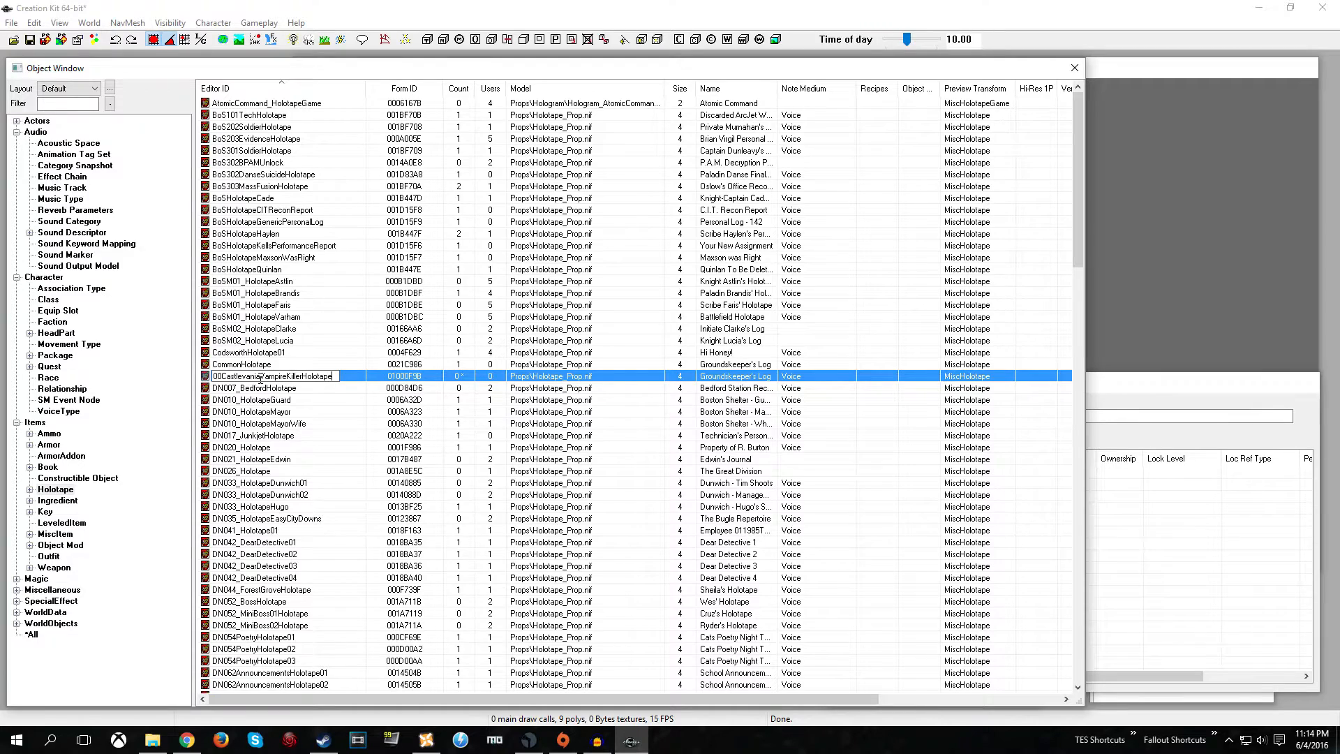
{"action": "key", "text": "Return"}
{"action": "key", "text": "Tab"}
{"action": "key", "text": "Return"}
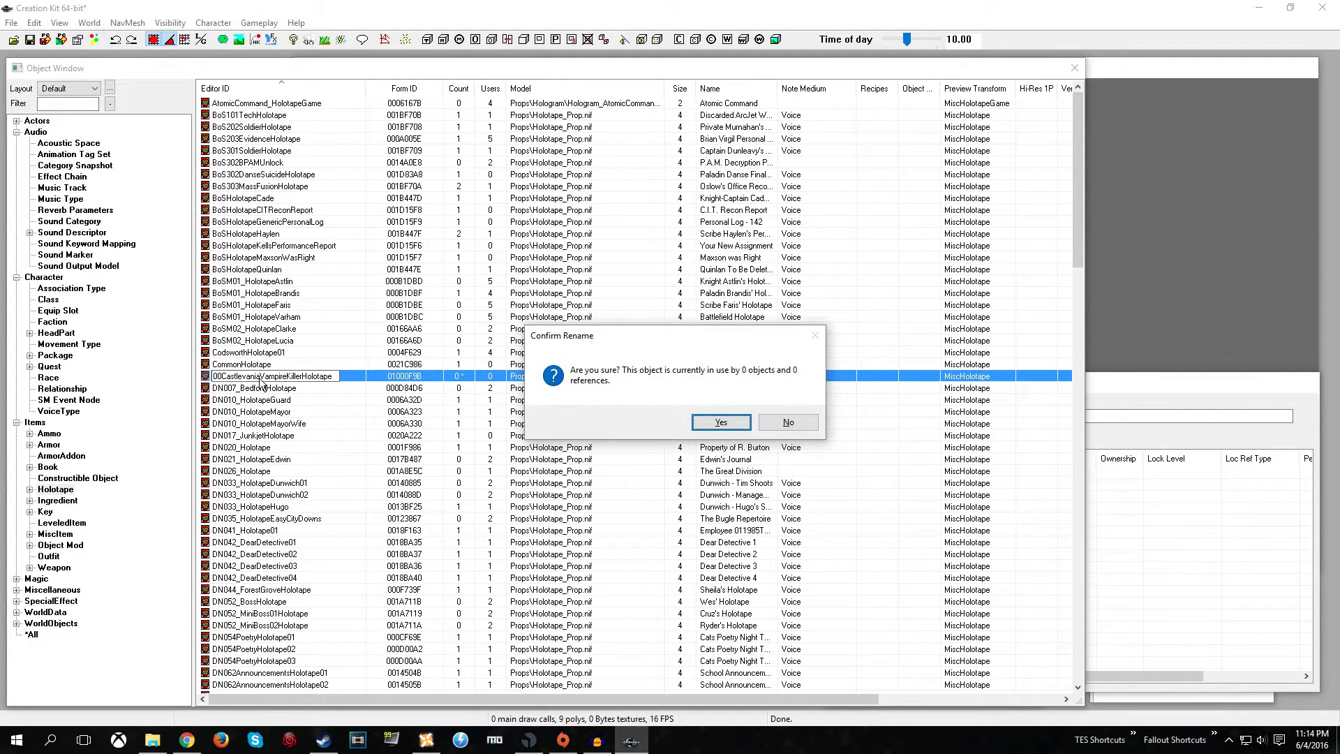
{"action": "key", "text": "Return"}
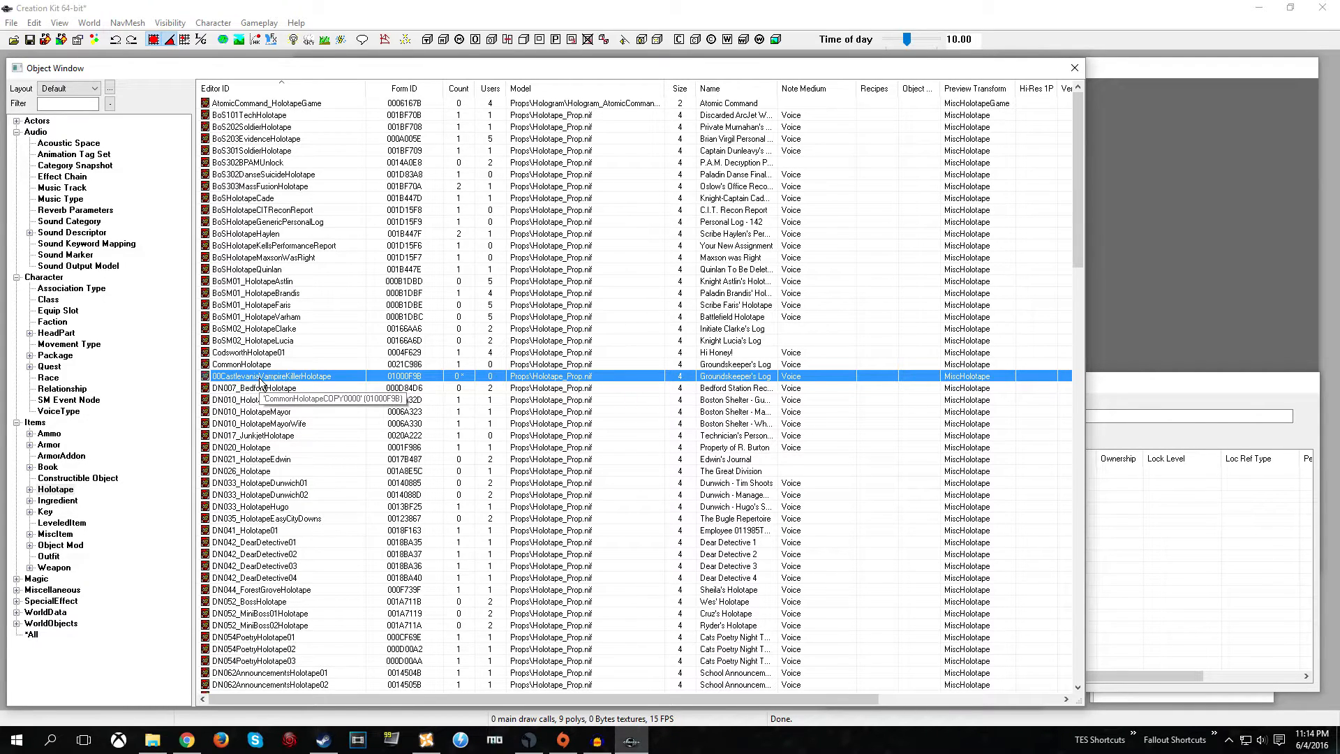
Edit the 00CastlevaniaVampireKillerHolotape record, setting its name to Castlevania Vampire Killer and its value to 500.
{"action": "double_click", "coordinate": [260, 382]}
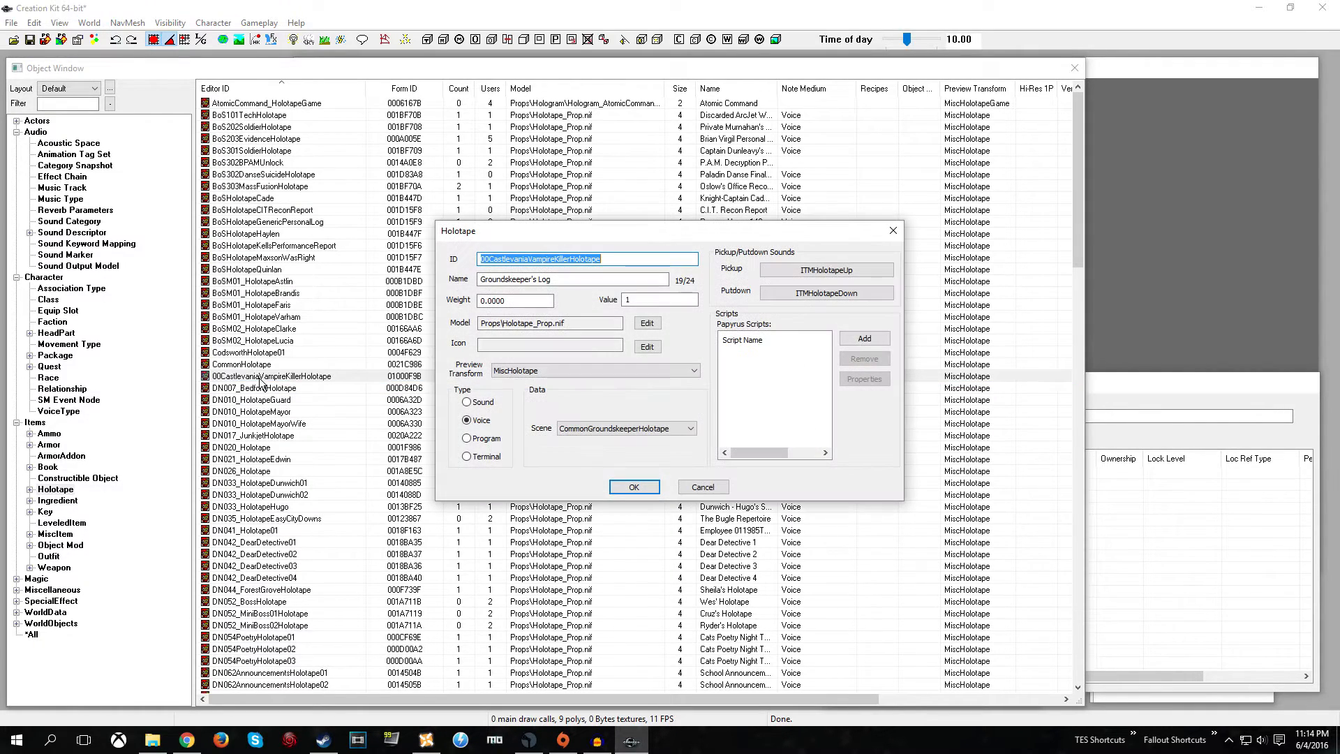
{"action": "left_click_drag", "start_coordinate": [538, 279], "coordinate": [480, 279]}
{"action": "type", "text": "Cast"}
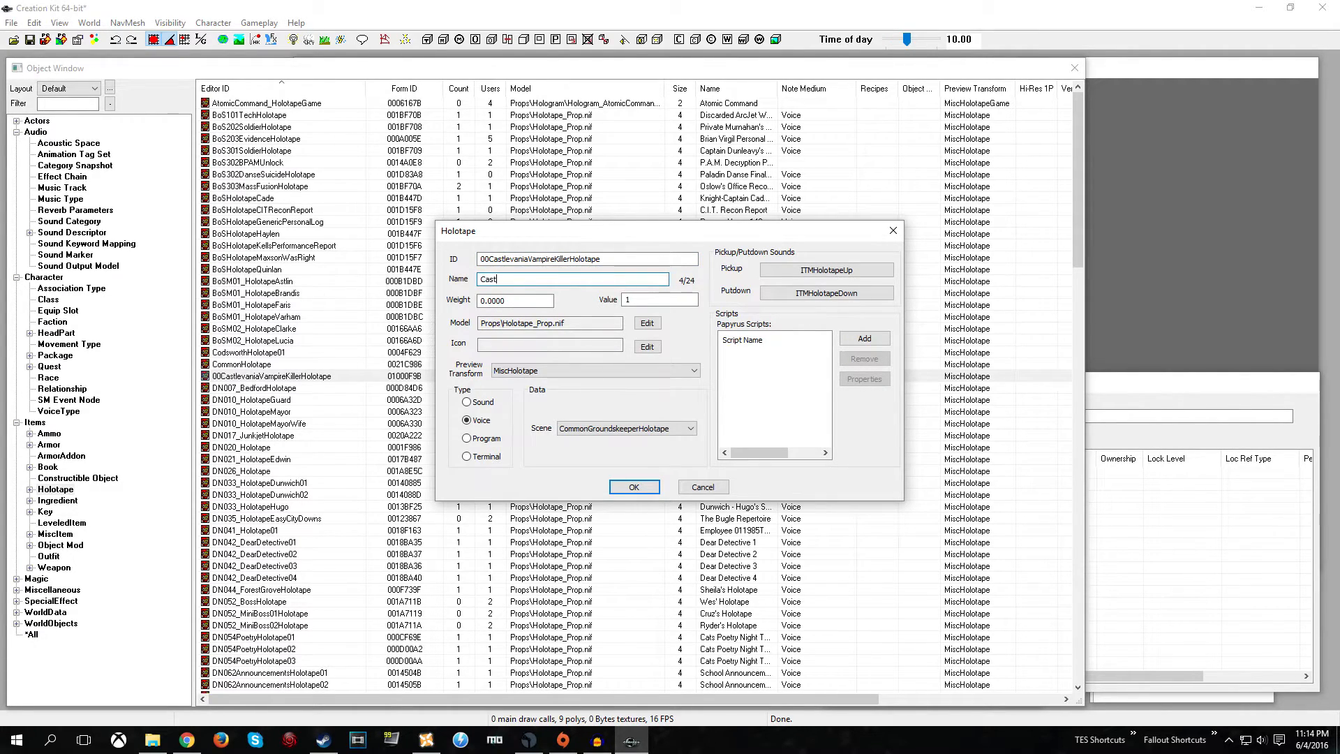
{"action": "type", "text": "levania Vampire Killer"}
{"action": "double_click", "coordinate": [636, 300]}
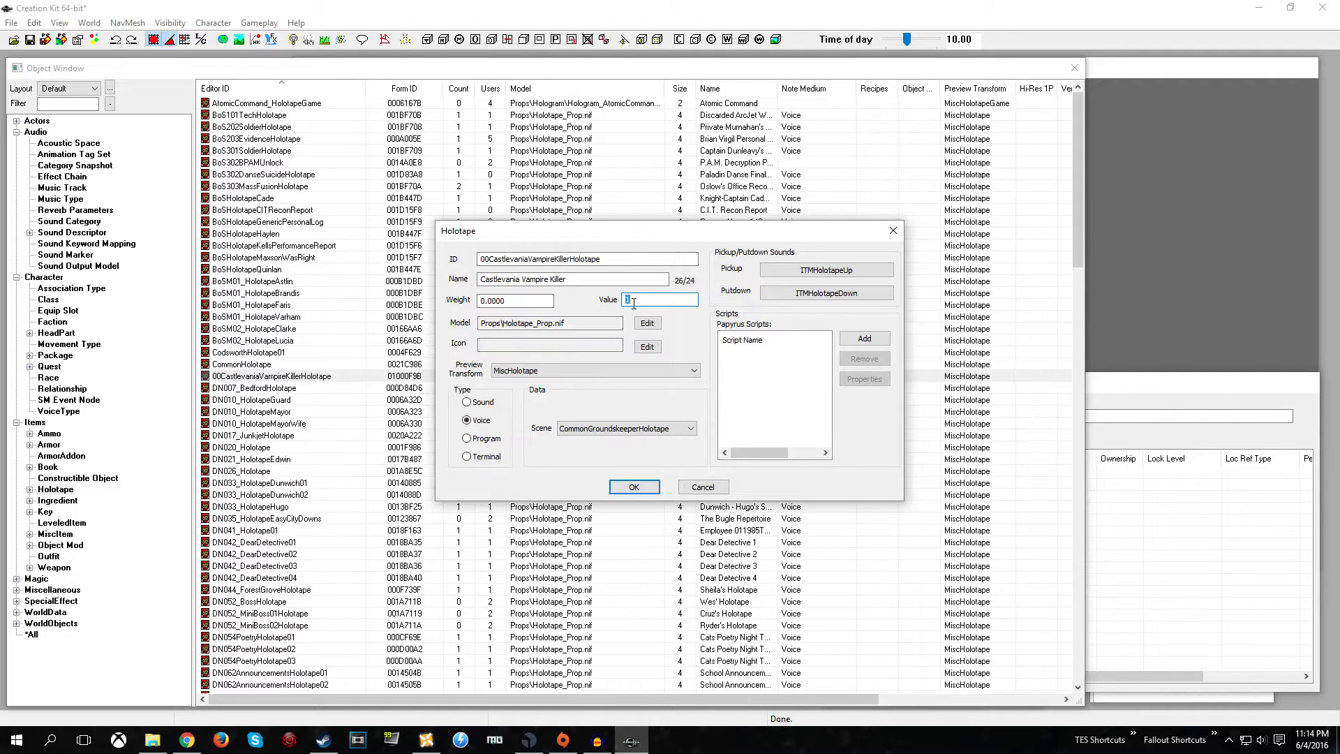
{"action": "type", "text": "500"}
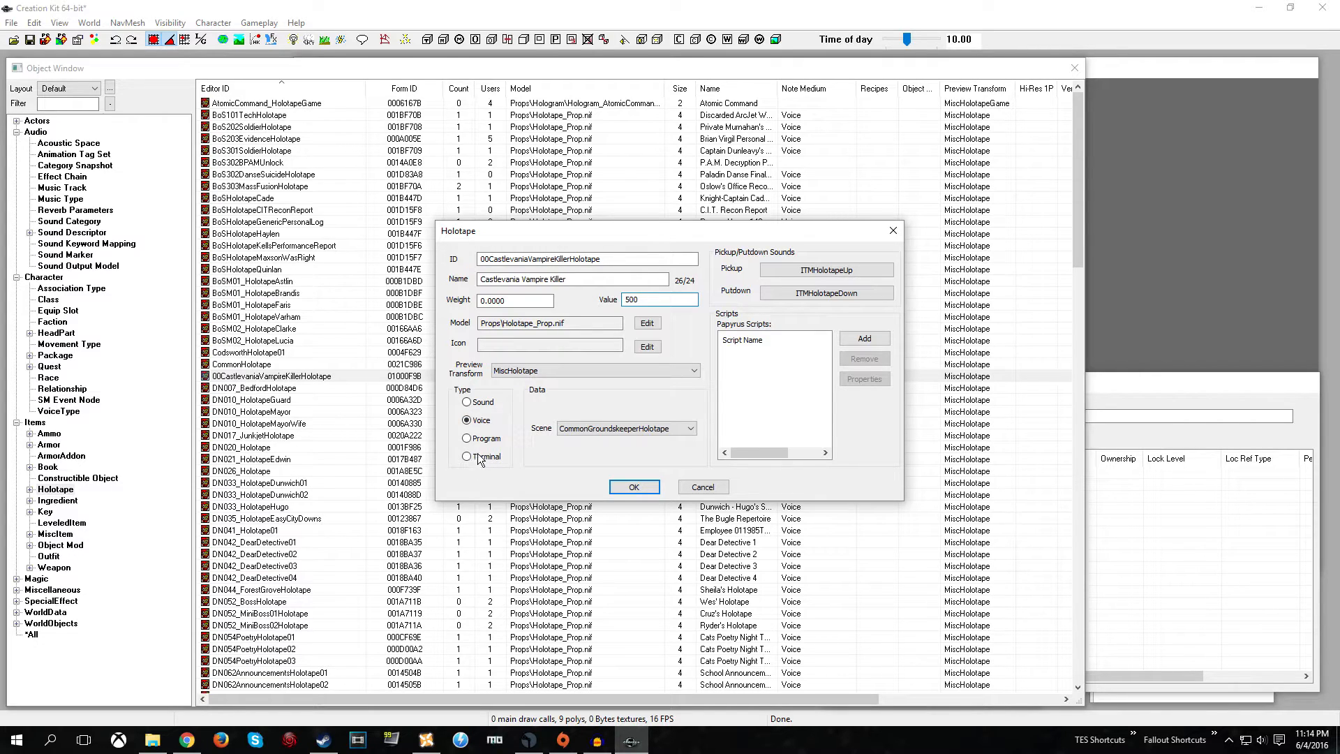
Try to set the holotape's type to Sound with the 00CastlevaniaVampireKillerSD sound descriptor.
{"action": "left_click", "coordinate": [475, 407]}
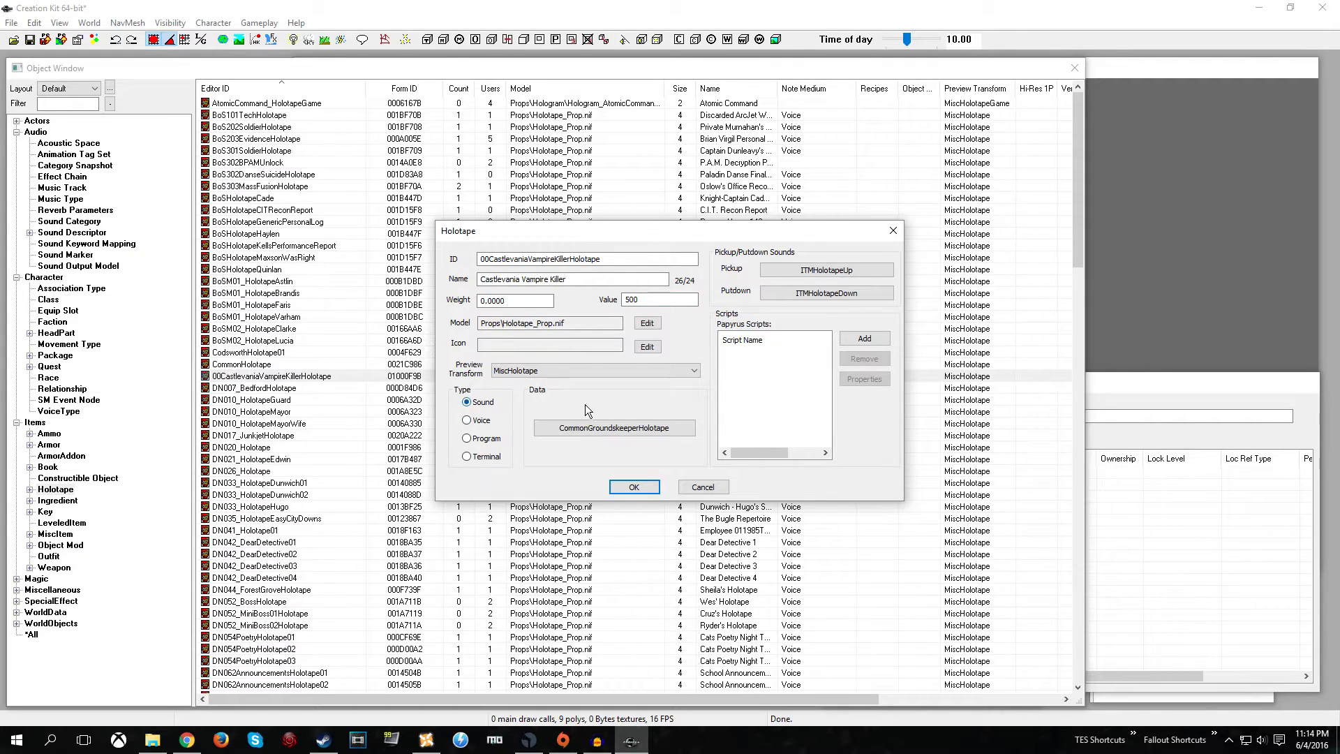
{"action": "left_click", "coordinate": [598, 429]}
{"action": "left_click", "coordinate": [527, 326]}
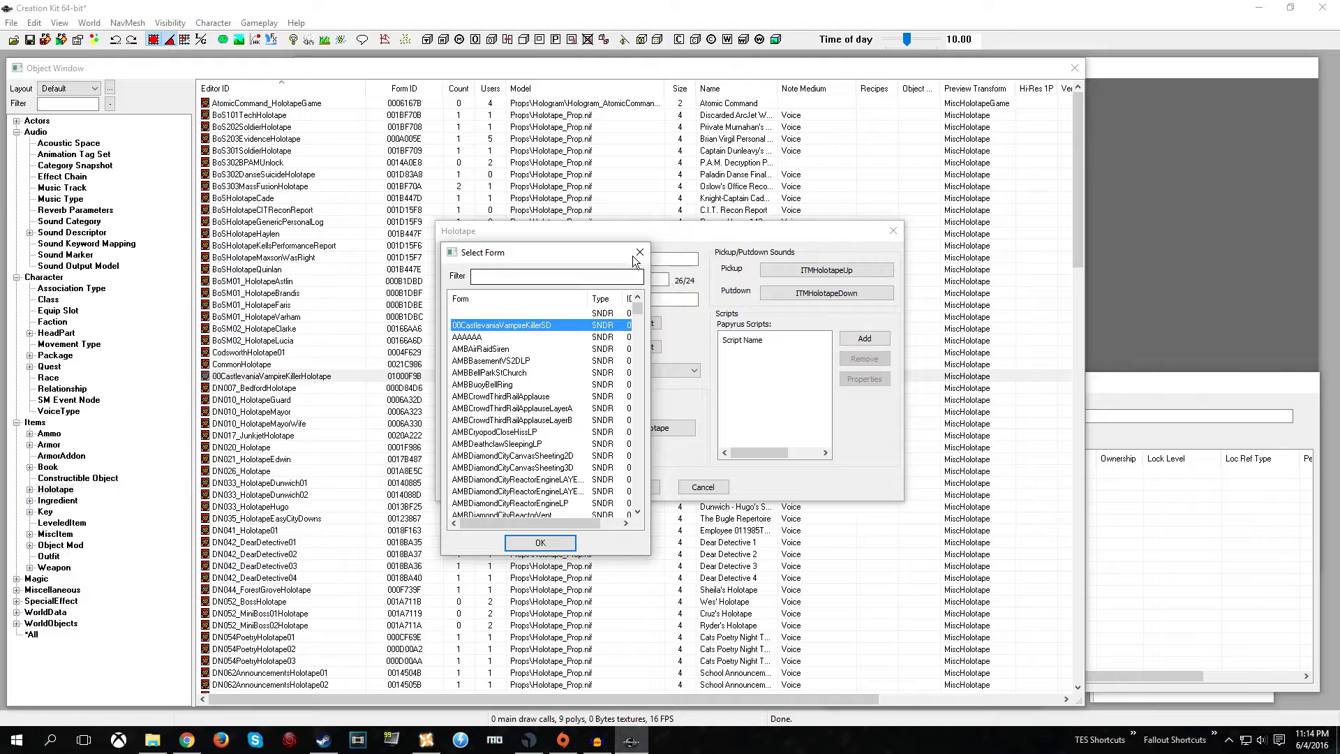
{"action": "double_click", "coordinate": [527, 325]}
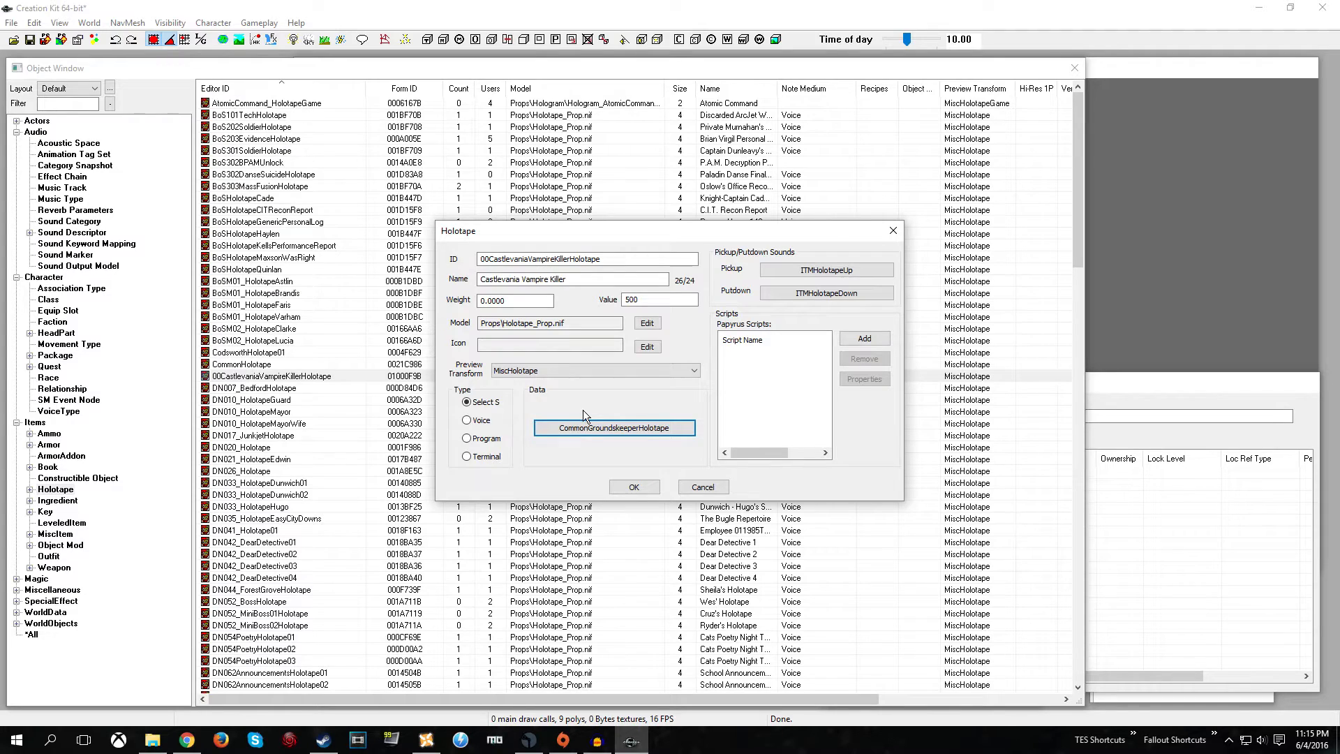
Set the holotape's type to Voice, assign the CastlevaniaVampireKiller scene, and confirm the record.
{"action": "left_click", "coordinate": [466, 420]}
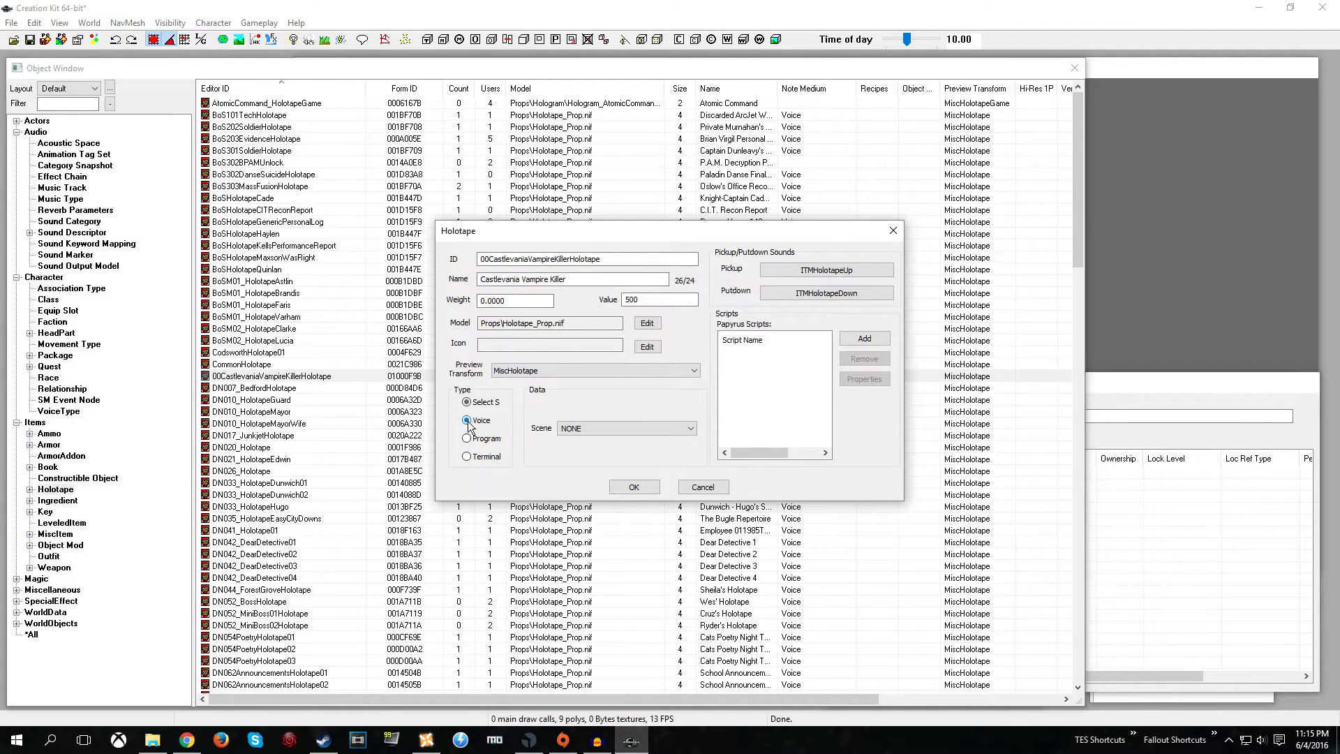
{"action": "left_click", "coordinate": [576, 429]}
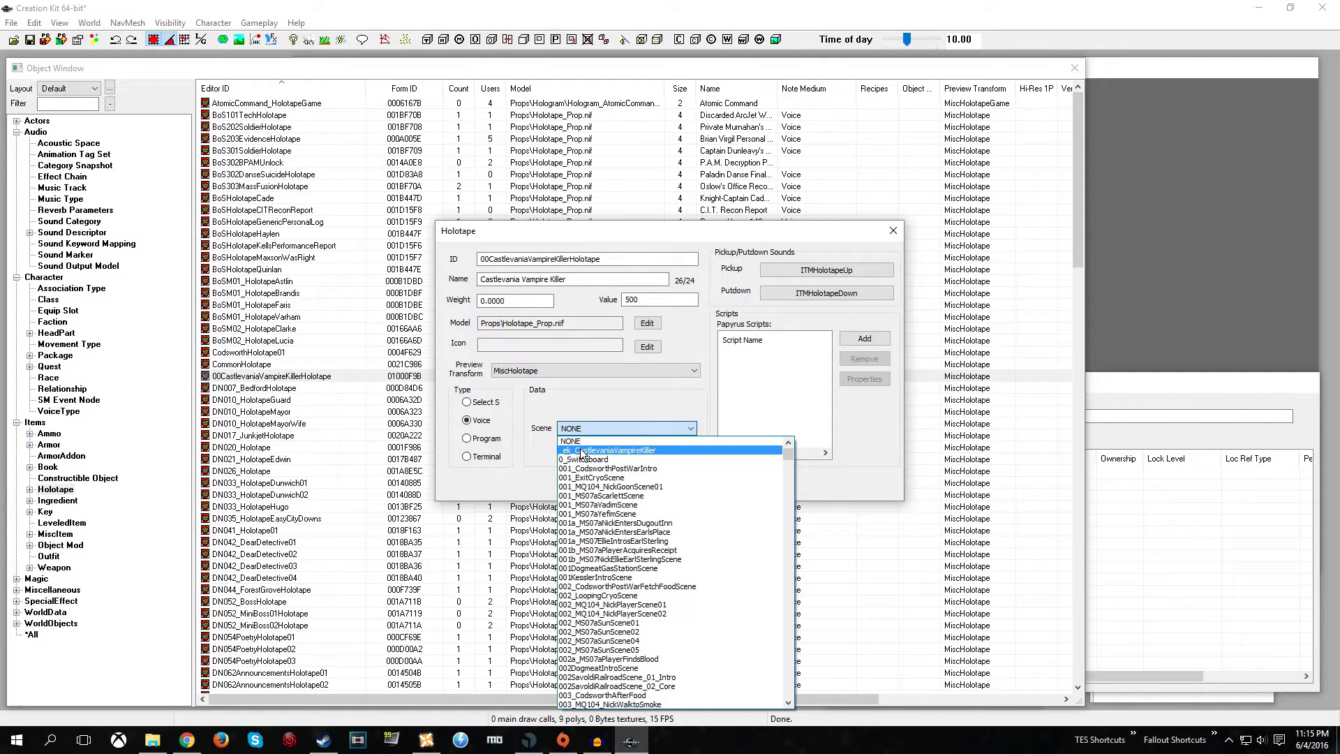
{"action": "left_click", "coordinate": [582, 451]}
{"action": "left_click", "coordinate": [635, 486]}
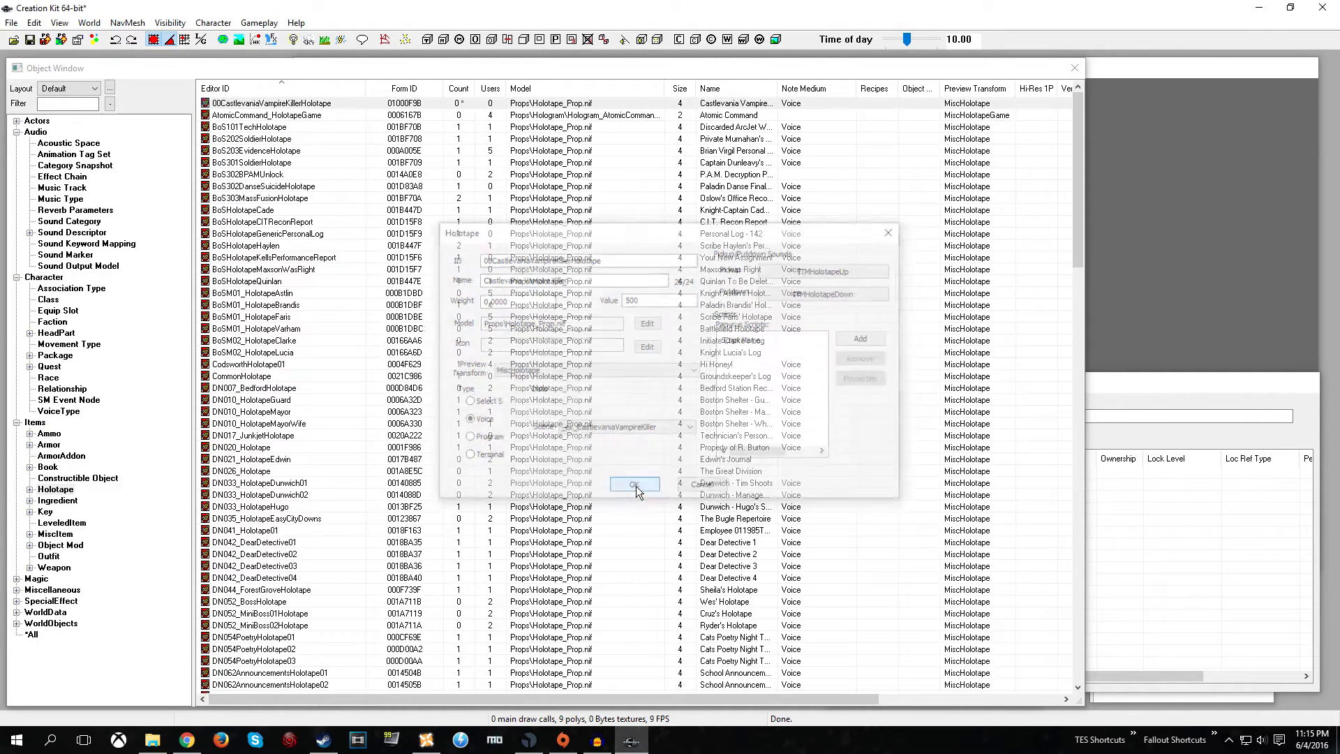
Load the SanctuaryExt cell at -20, 21 of the Commonwealth world space for placing the holotape.
{"action": "left_click", "coordinate": [1086, 65]}
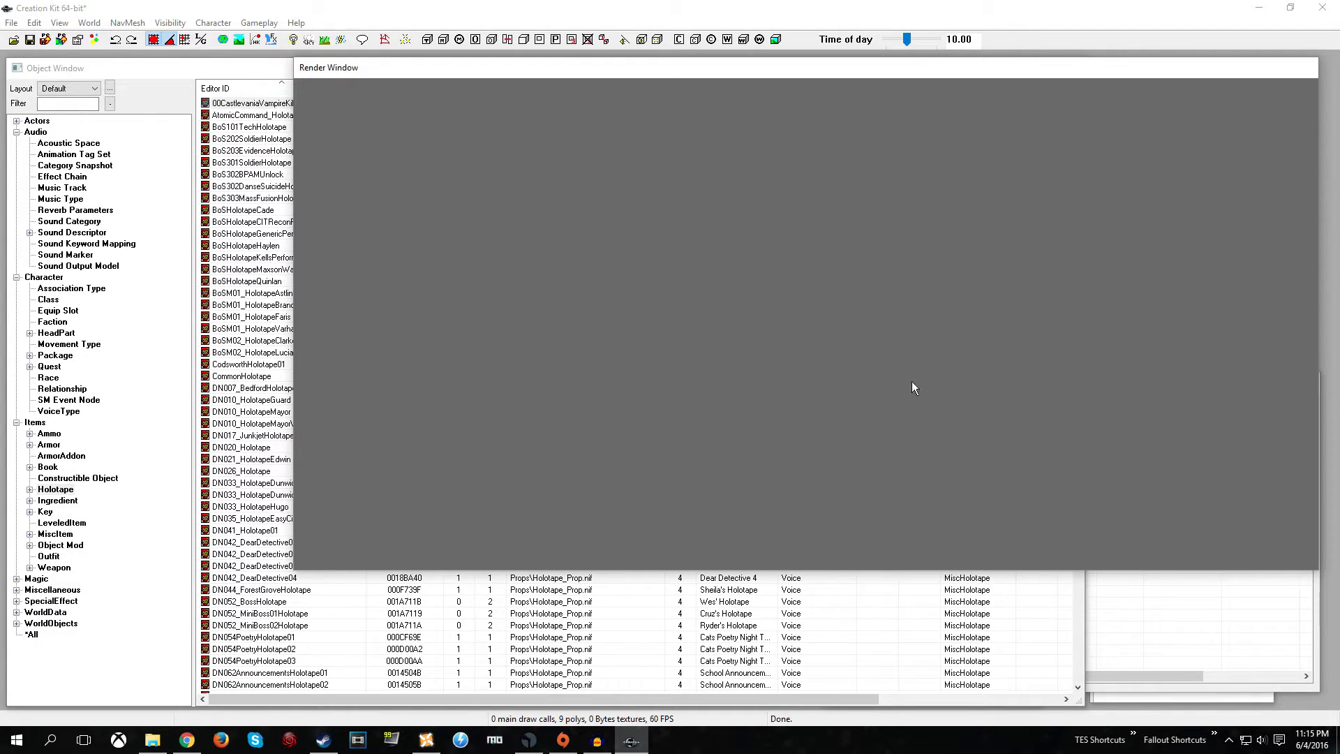
{"action": "left_click", "coordinate": [1116, 671]}
{"action": "left_click", "coordinate": [416, 406]}
{"action": "left_click", "coordinate": [392, 437]}
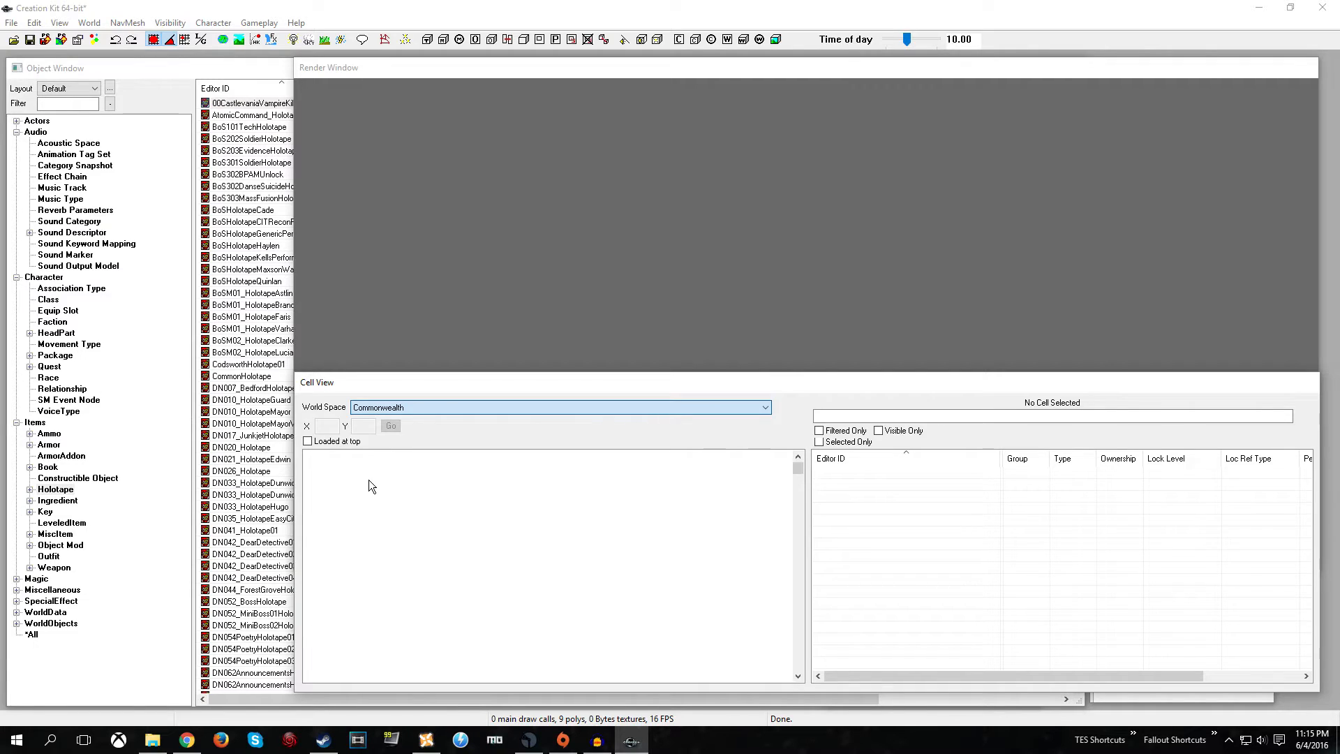
{"action": "left_click", "coordinate": [333, 495]}
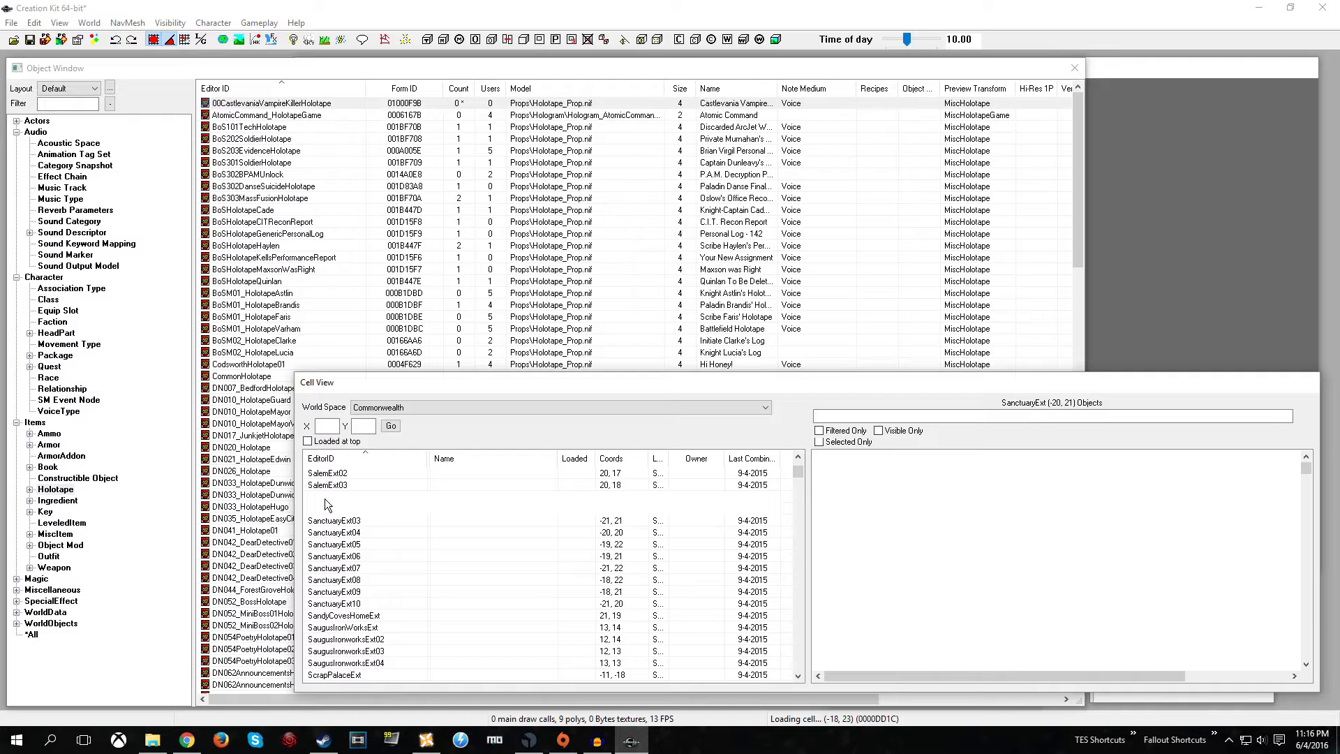
Examine the Sanctuary exterior, briefly showing the markers, to find the stone paving at the far end of the wooden bridge.
{"action": "left_click", "coordinate": [1125, 73]}
{"action": "scroll", "coordinate": [759, 255], "scroll_direction": "down", "scroll_amount": 3}
{"action": "scroll", "coordinate": [759, 254], "scroll_direction": "down", "scroll_amount": 4}
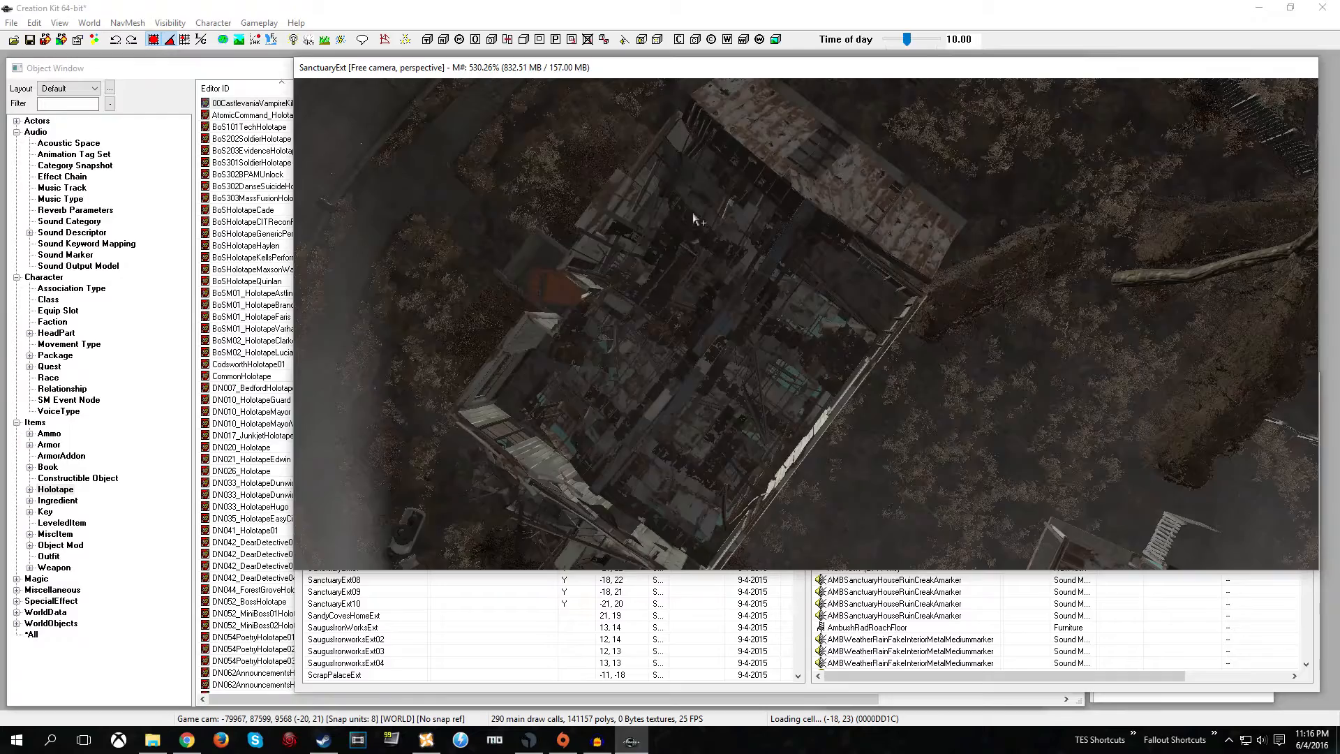
{"action": "key", "text": "m"}
{"action": "scroll", "coordinate": [693, 216], "scroll_direction": "down", "scroll_amount": 2}
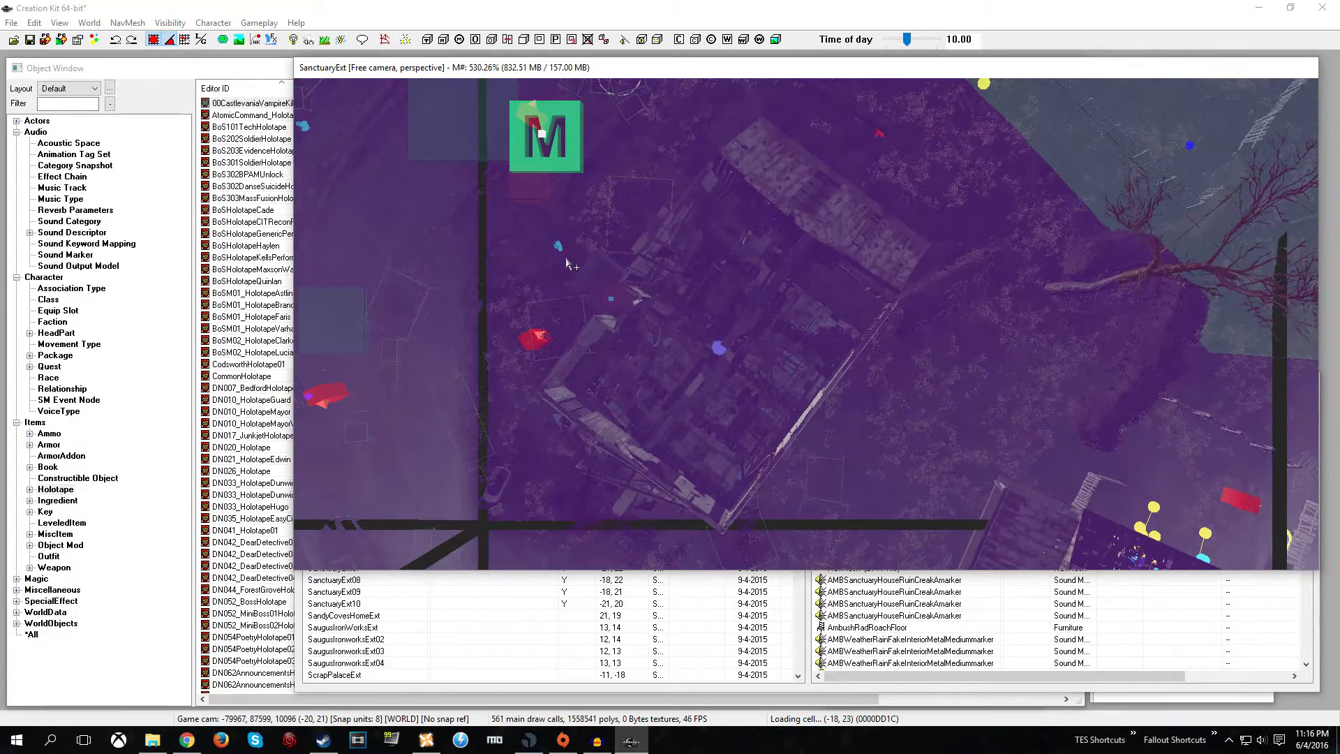
{"action": "key", "text": "m"}
{"action": "middle_click_drag", "start_coordinate": [609, 345], "coordinate": [576, 207]}
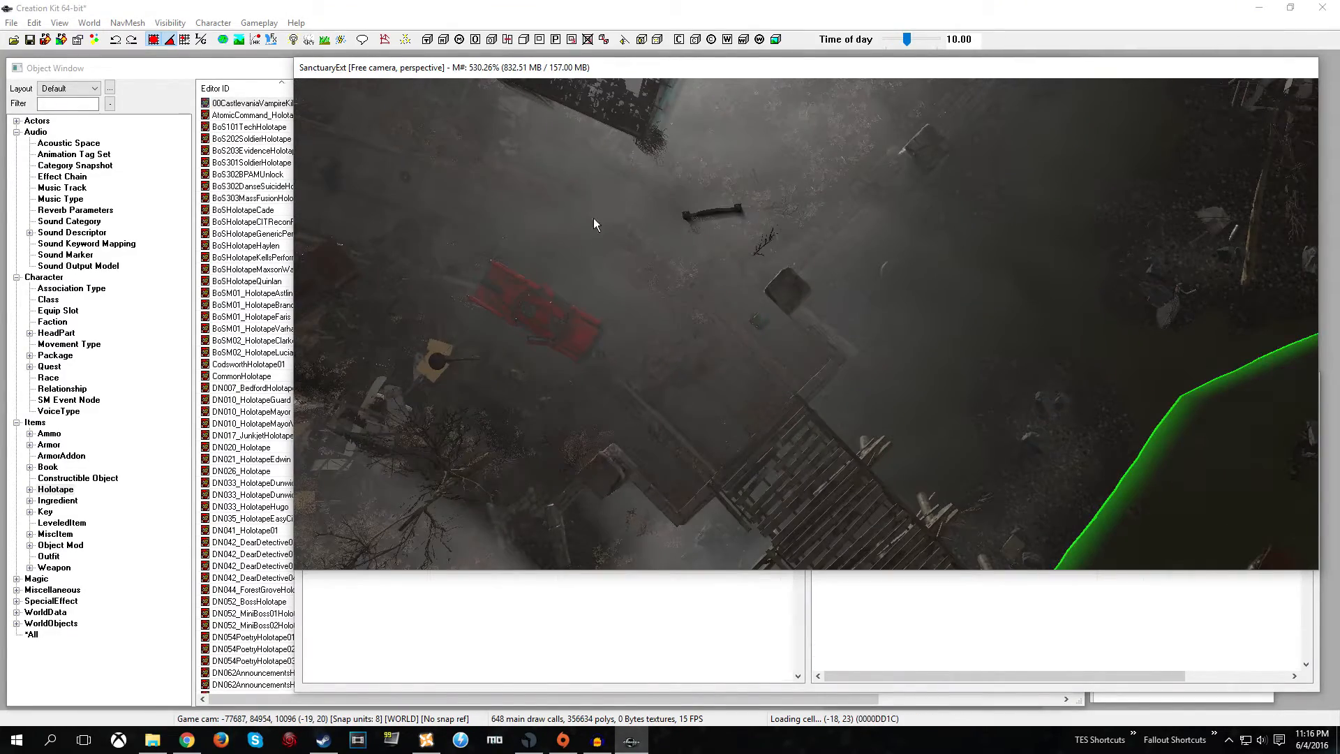
{"action": "middle_click_drag", "start_coordinate": [723, 331], "coordinate": [554, 266]}
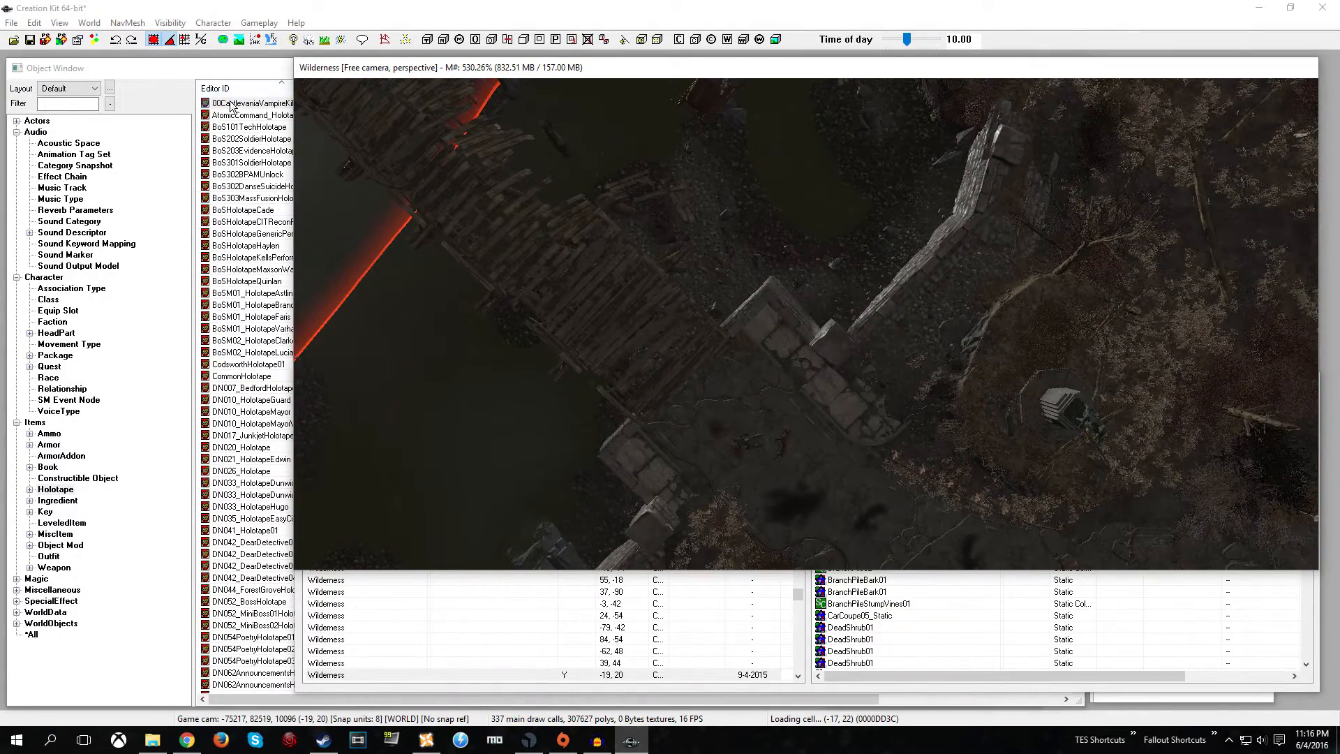
Narrow the object list, place 00CastlevaniaVampireKillerHolotape on the stone paving beside the bridge, and drop it onto the surface.
{"action": "left_click", "coordinate": [231, 104]}
{"action": "left_click", "coordinate": [231, 105]}
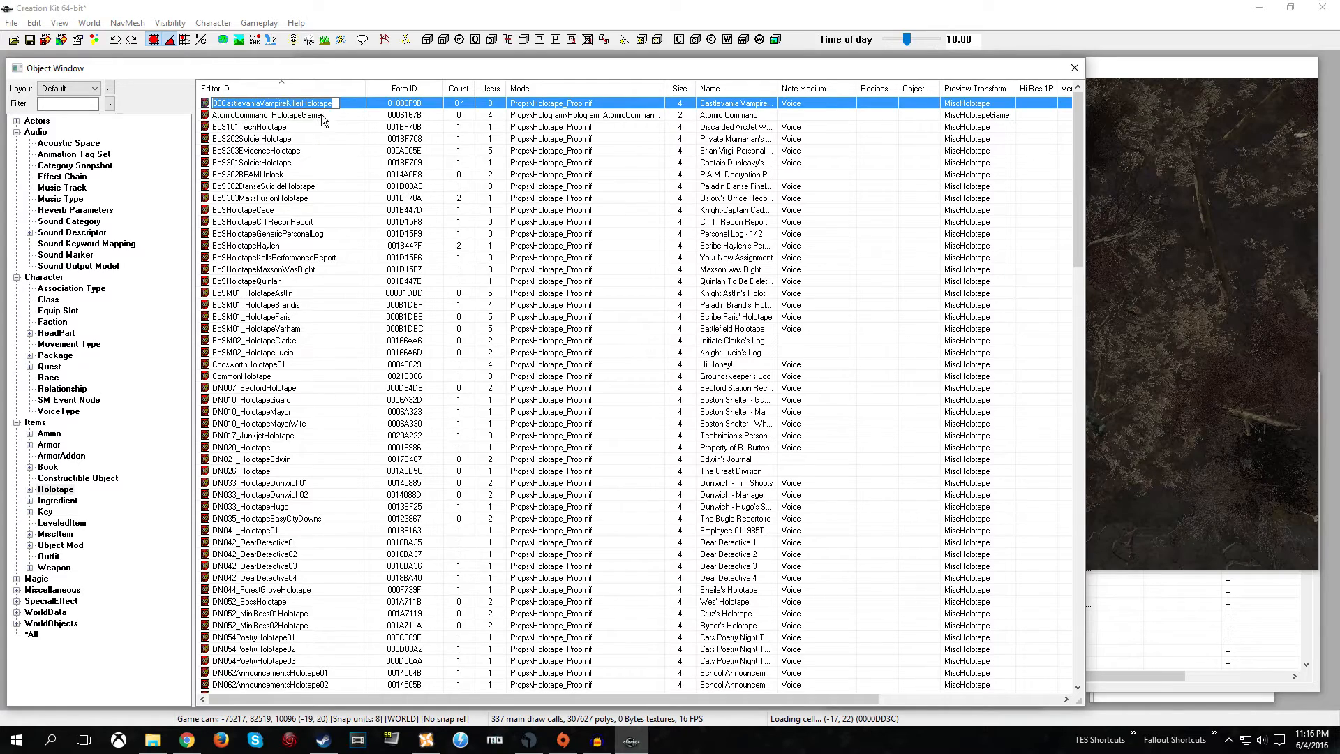
{"action": "left_click_drag", "start_coordinate": [1083, 145], "coordinate": [490, 145]}
{"action": "left_click", "coordinate": [278, 126]}
{"action": "left_click", "coordinate": [270, 104]}
{"action": "left_click_drag", "start_coordinate": [244, 104], "coordinate": [769, 326]}
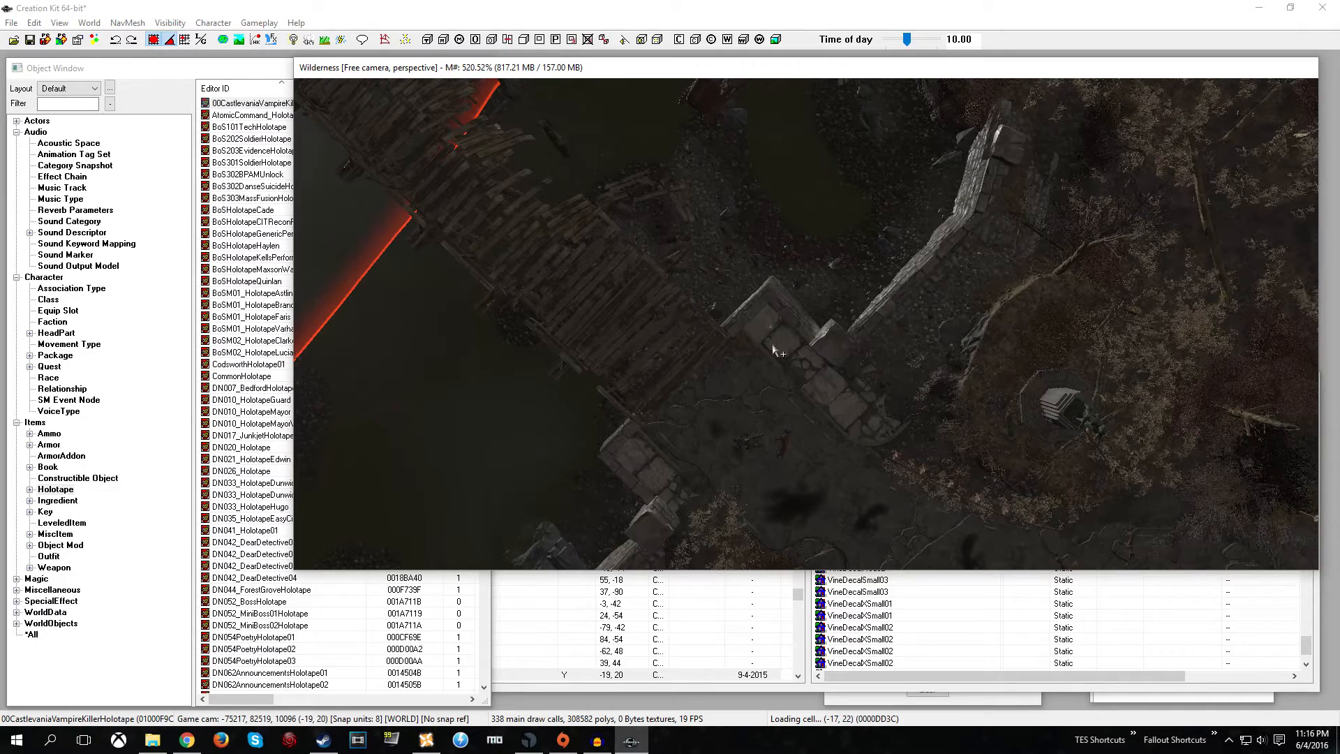
{"action": "key", "text": "f"}
{"action": "scroll", "coordinate": [766, 346], "scroll_direction": "down", "scroll_amount": 5}
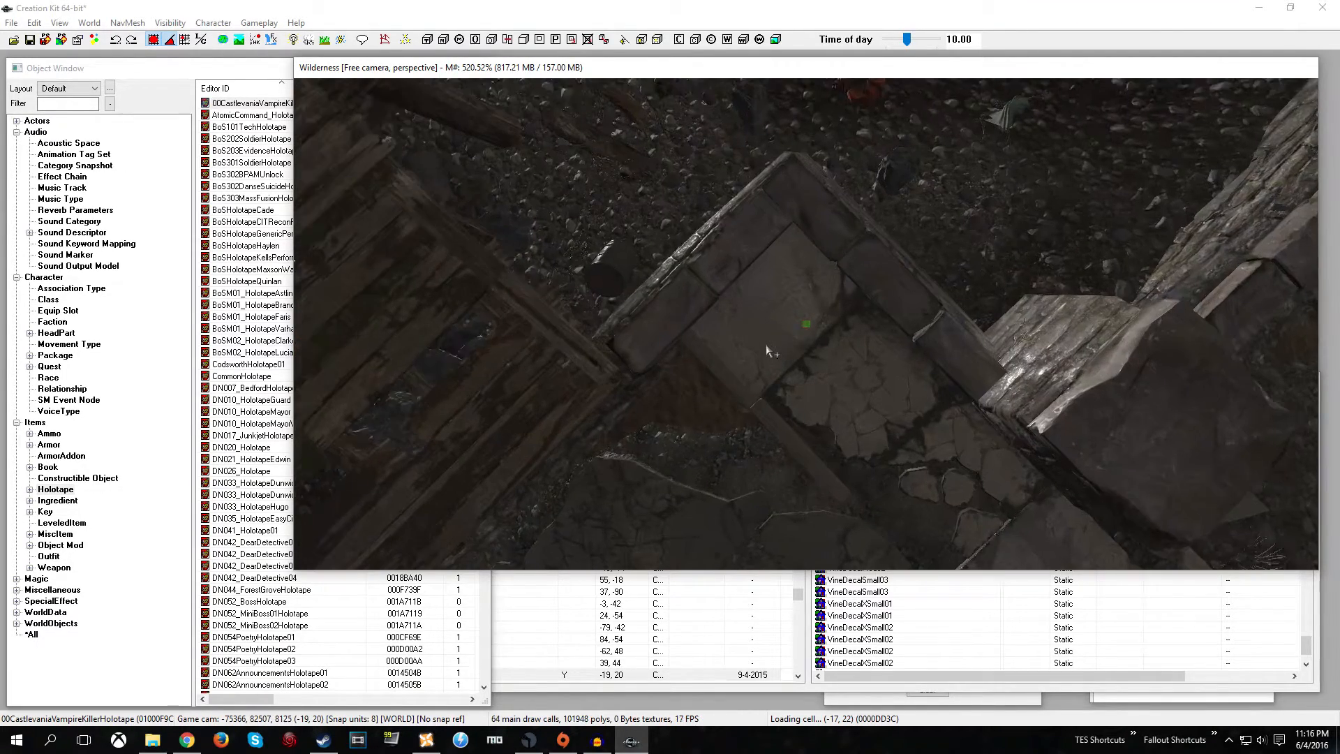
Scale the placed holotape up to many times its size and drop it back onto the stone paving.
{"action": "middle_click_drag", "start_coordinate": [790, 347], "coordinate": [794, 292], "text": "shift"}
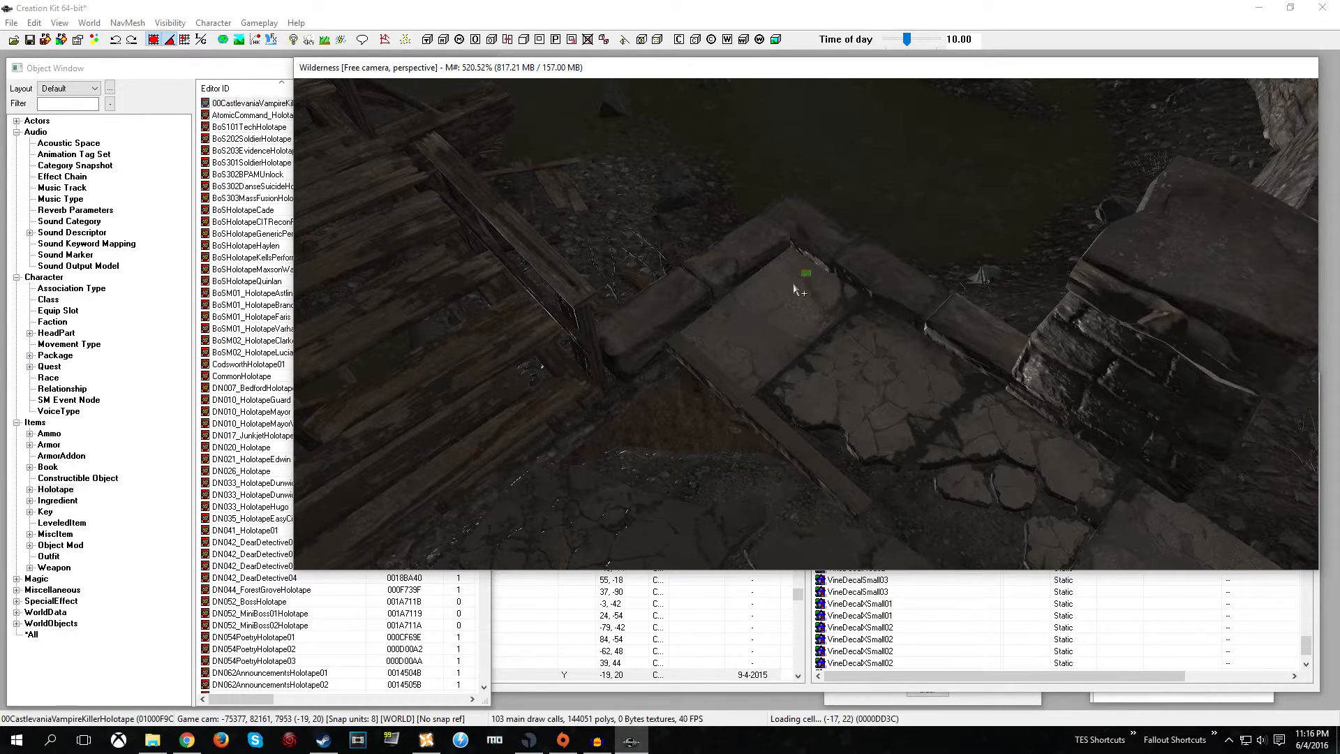
{"action": "left_click_drag", "start_coordinate": [808, 274], "coordinate": [857, 269]}
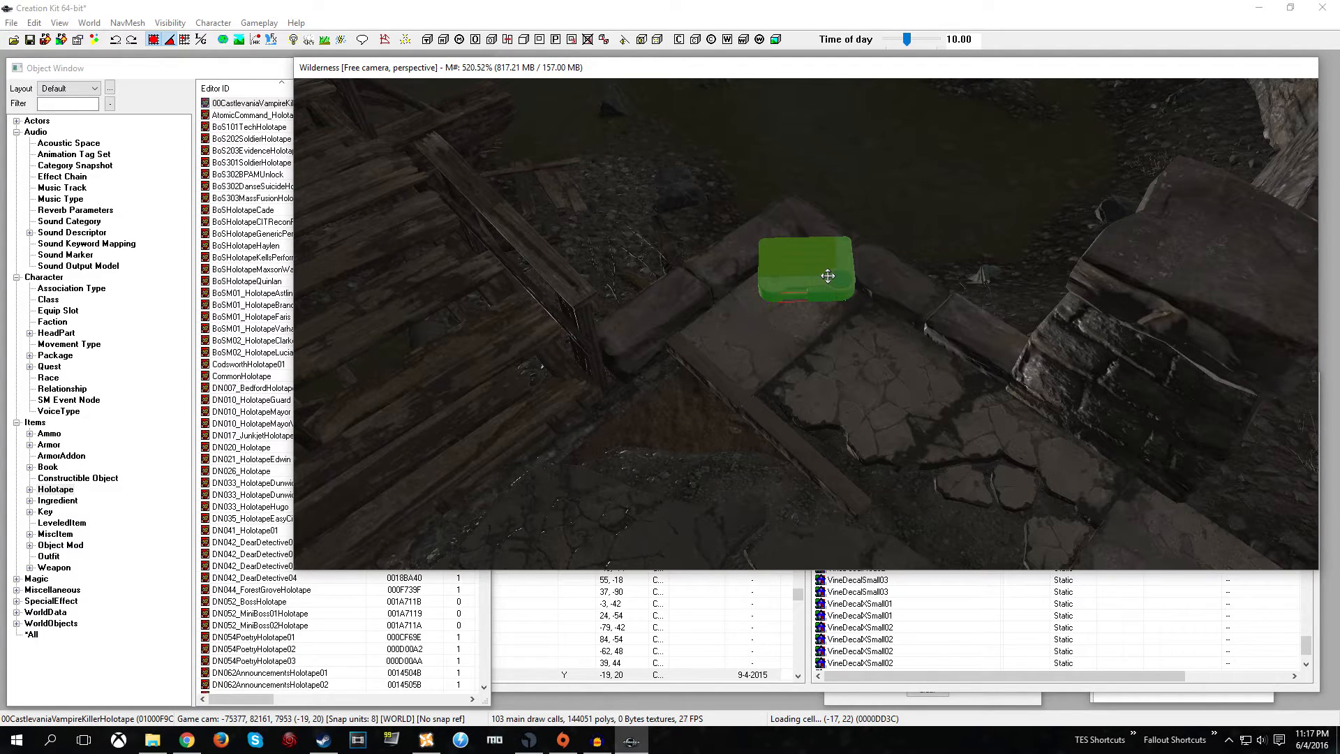
{"action": "key", "text": "f"}
{"action": "middle_click_drag", "start_coordinate": [816, 317], "coordinate": [858, 314], "text": "shift"}
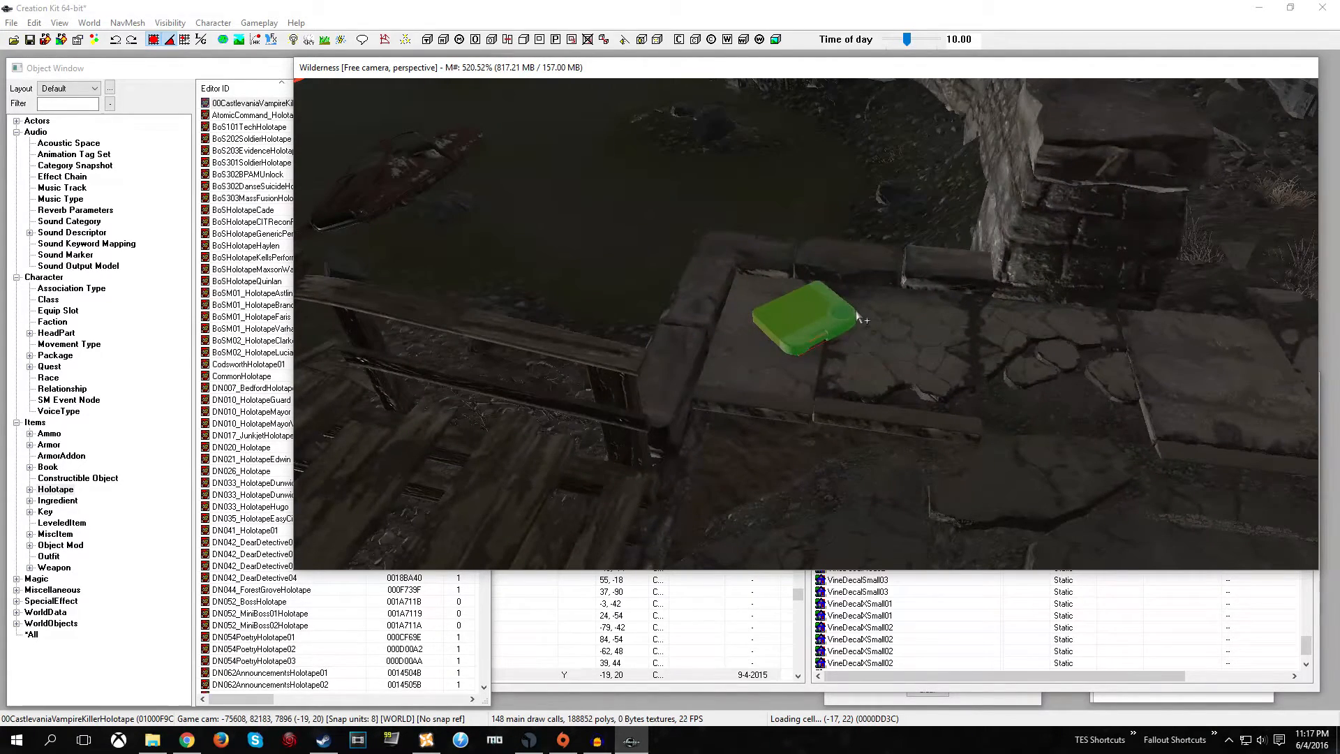
Save the plugin as HolotapeMusicTest in the Fallout 4 Data folder.
{"action": "left_click", "coordinate": [30, 39]}
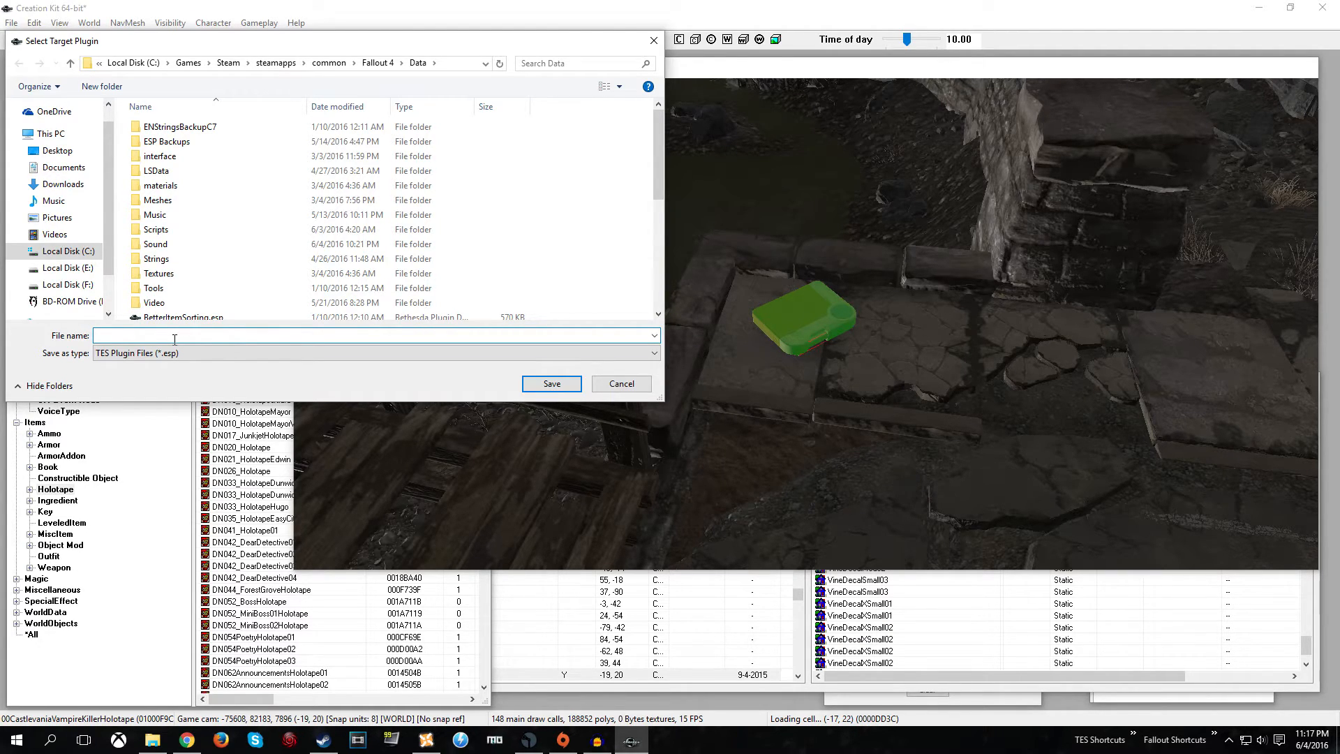
{"action": "type", "text": "HolotapeMusicTest"}
{"action": "left_click", "coordinate": [550, 384]}
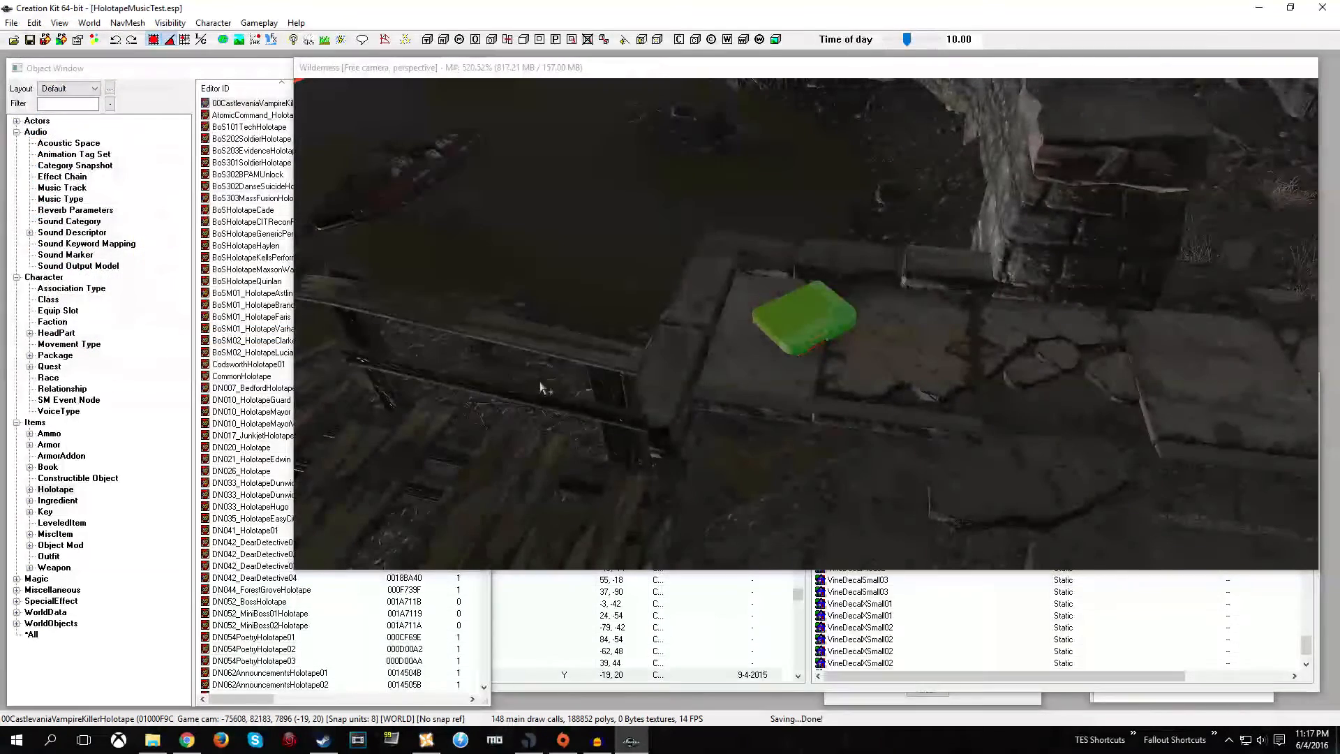